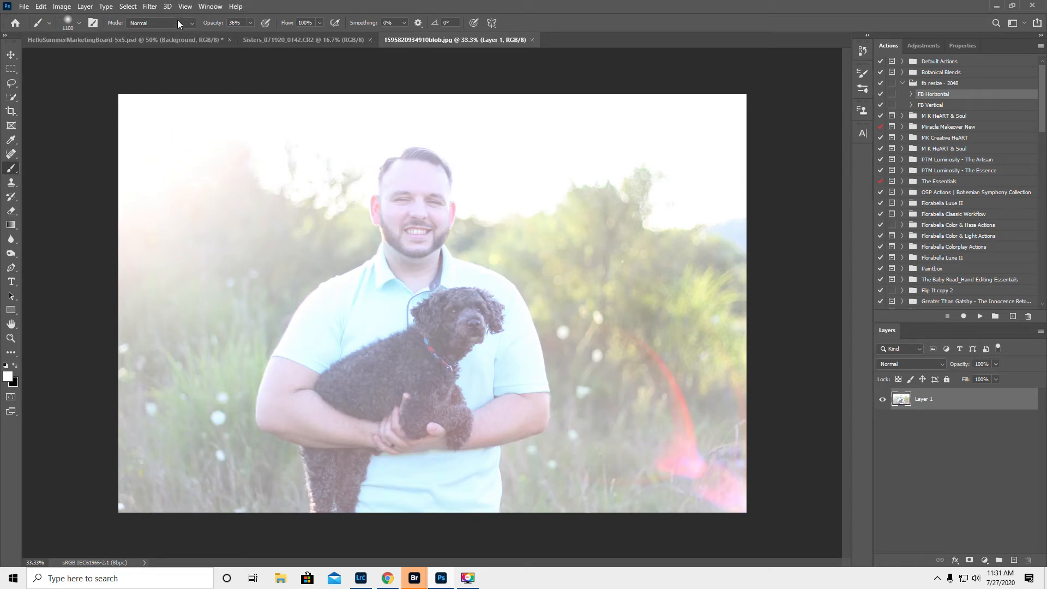
- Open the photo in the Camera Raw Filter and set Exposure to -1.50, Tint to -12 and Temperature to +29
{"action": "left_click", "coordinate": [150, 7]}
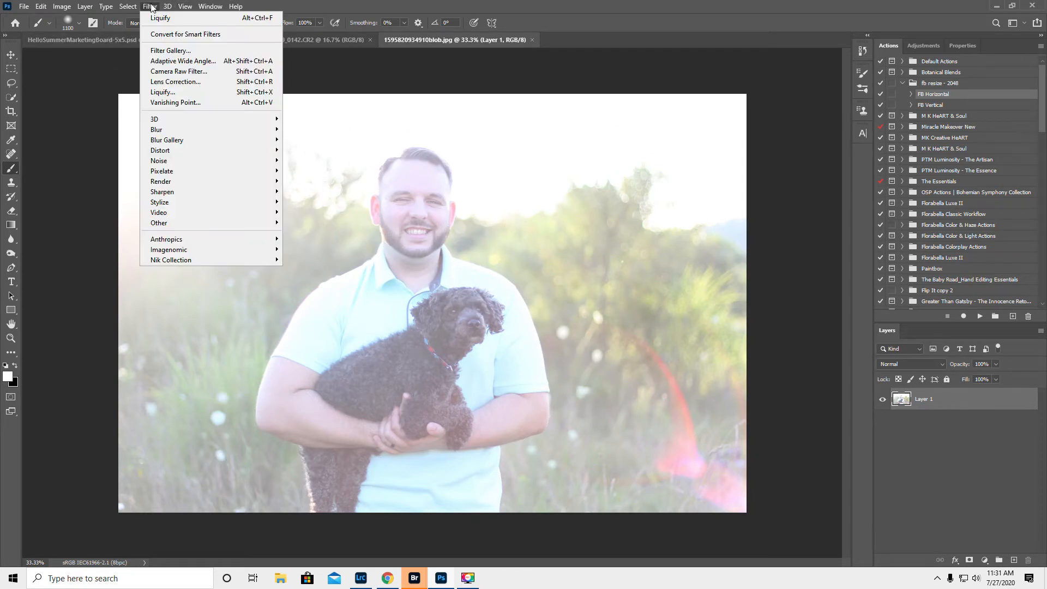
{"action": "left_click", "coordinate": [176, 72]}
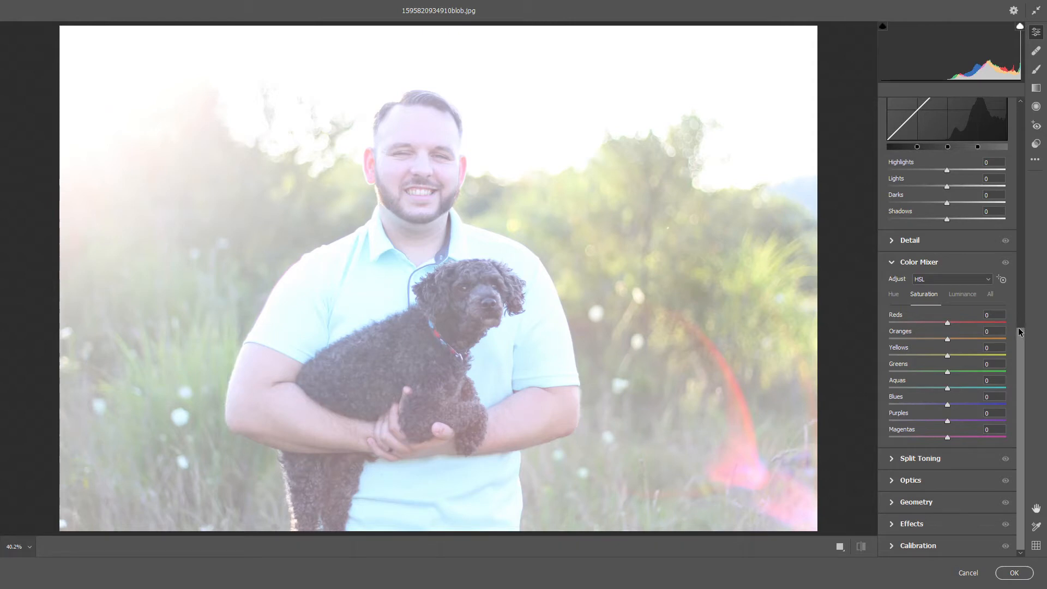
{"action": "left_click_drag", "start_coordinate": [1023, 334], "coordinate": [1018, 101]}
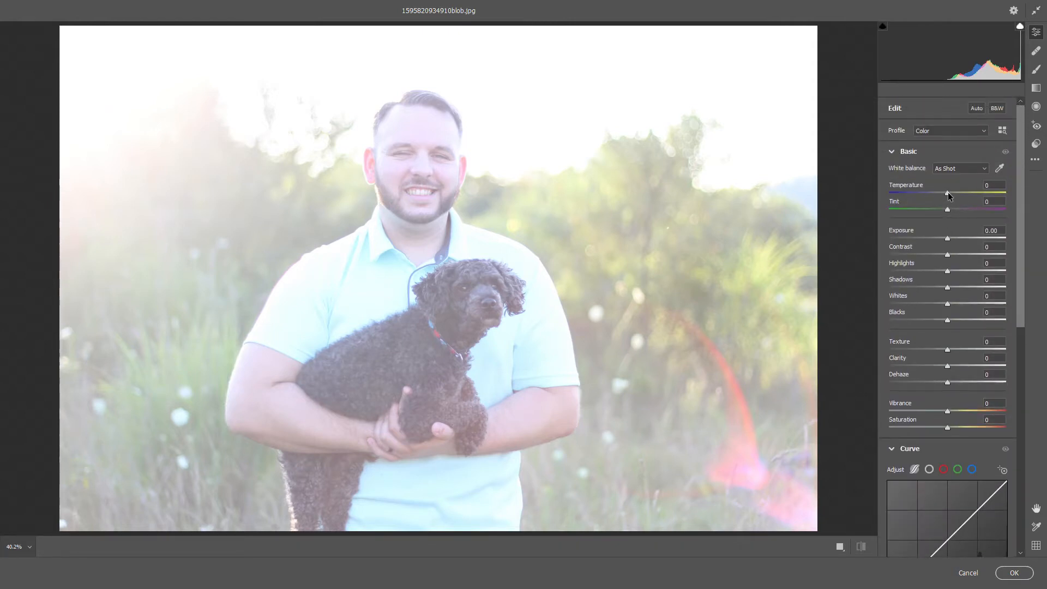
{"action": "left_click_drag", "start_coordinate": [948, 192], "coordinate": [957, 192]}
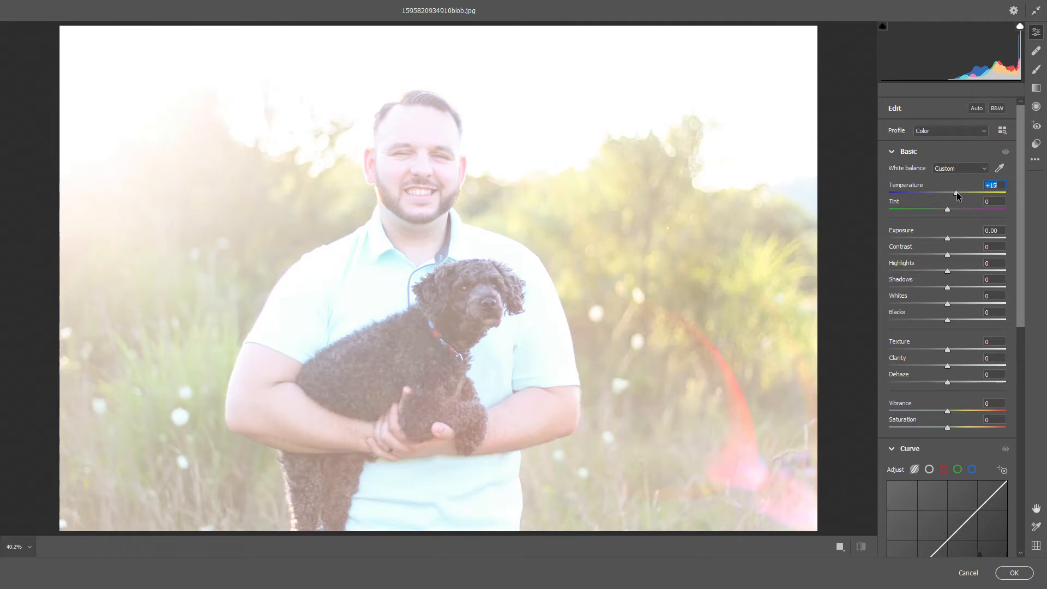
{"action": "left_click", "coordinate": [948, 239]}
{"action": "left_click_drag", "start_coordinate": [947, 240], "coordinate": [930, 246]}
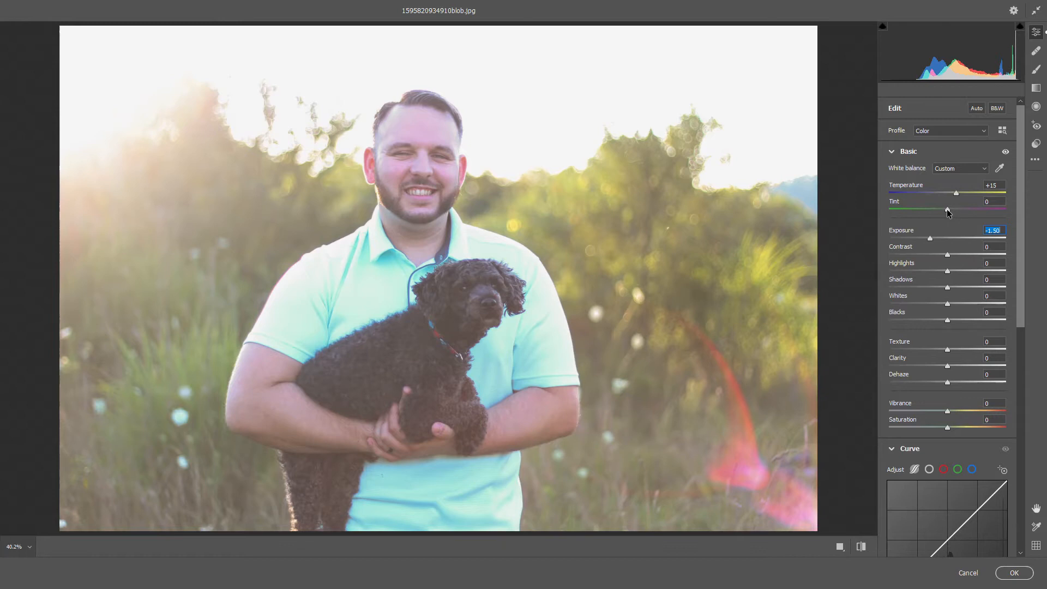
{"action": "left_click_drag", "start_coordinate": [947, 210], "coordinate": [943, 210]}
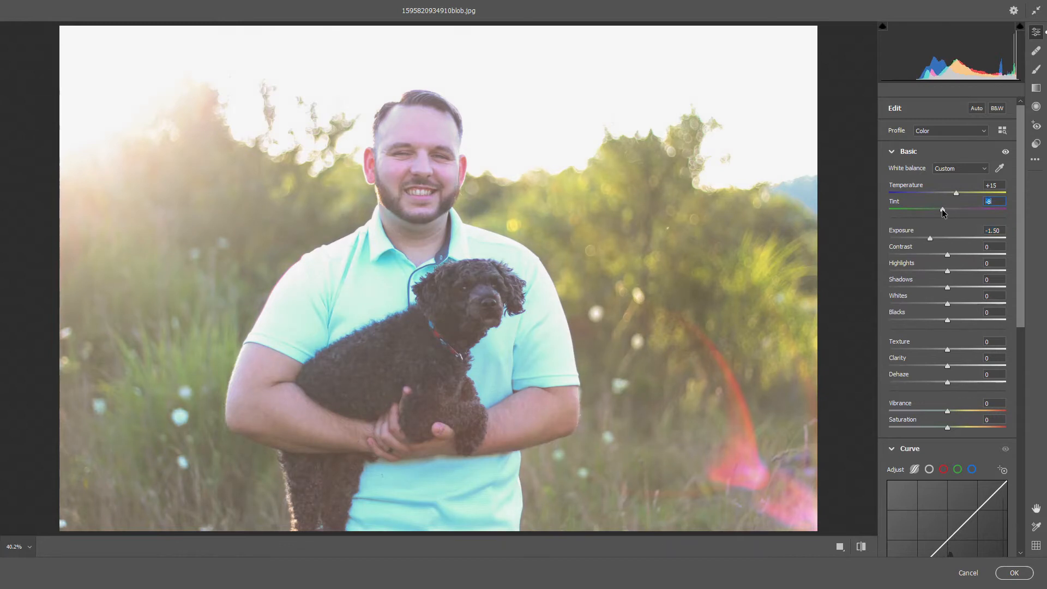
{"action": "left_click_drag", "start_coordinate": [940, 208], "coordinate": [964, 191]}
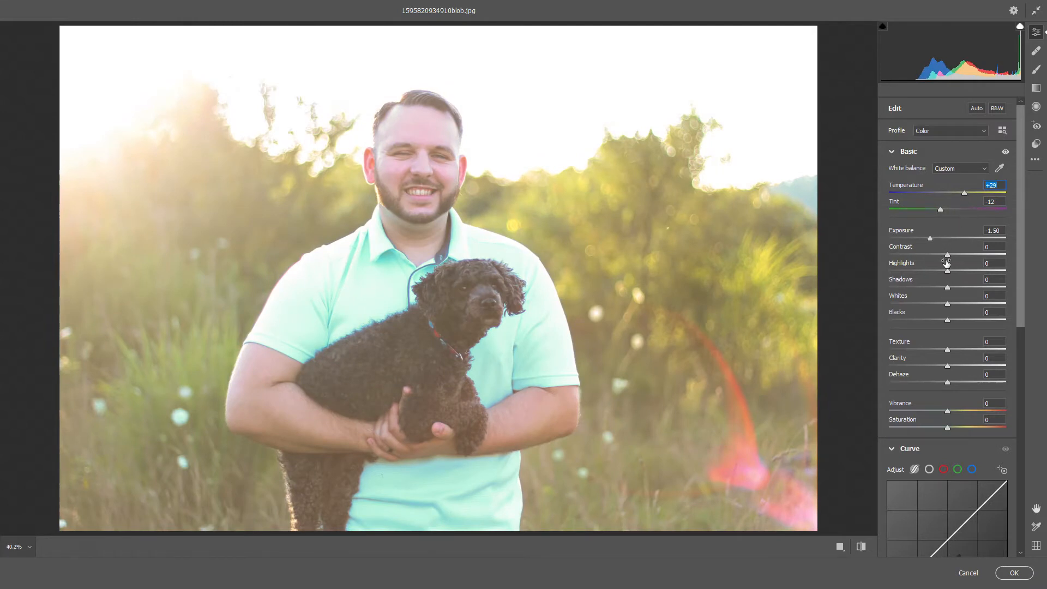
- Set Contrast to +47, Highlights to -50, Whites to +22 and Blacks to -61
{"action": "left_click_drag", "start_coordinate": [947, 254], "coordinate": [974, 254]}
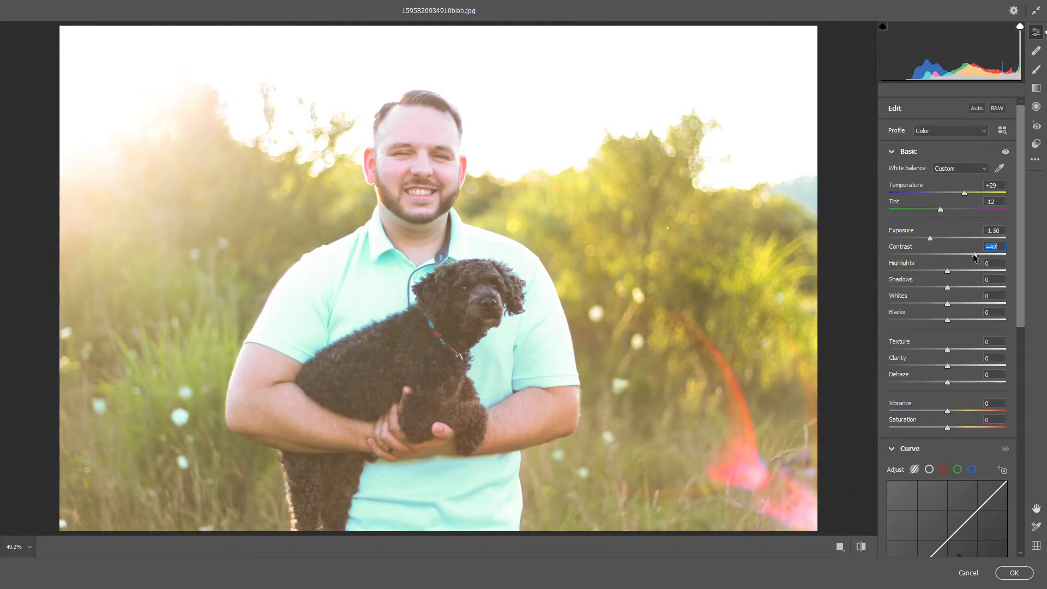
{"action": "left_click", "coordinate": [947, 271]}
{"action": "left_click_drag", "start_coordinate": [947, 272], "coordinate": [912, 322]}
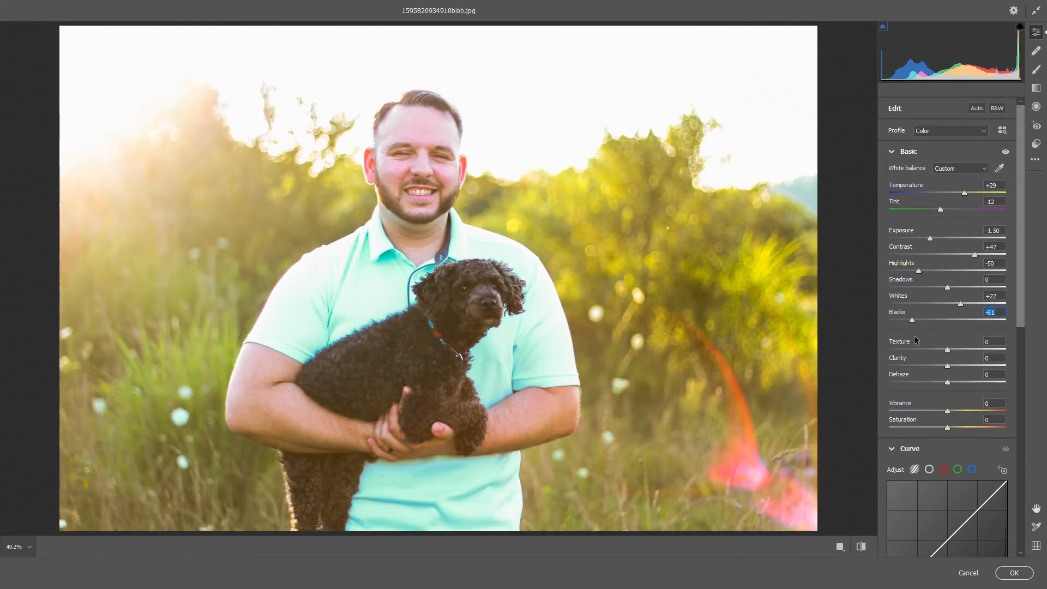
- Set Dehaze to +17, Vibrance to -18 and Saturation to -7
{"action": "left_click_drag", "start_coordinate": [947, 384], "coordinate": [959, 386]}
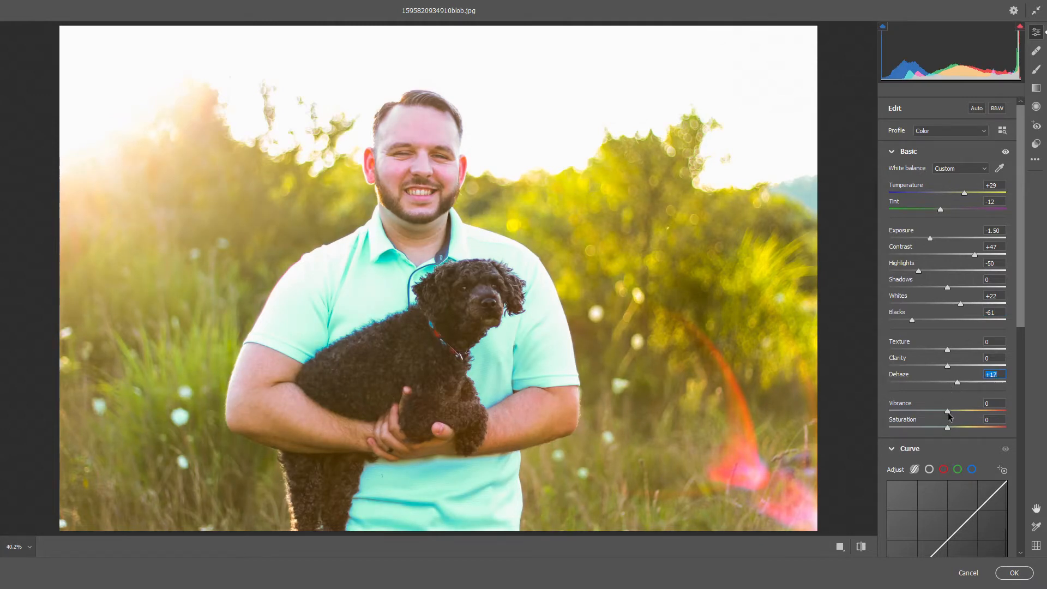
{"action": "left_click_drag", "start_coordinate": [948, 411], "coordinate": [937, 414]}
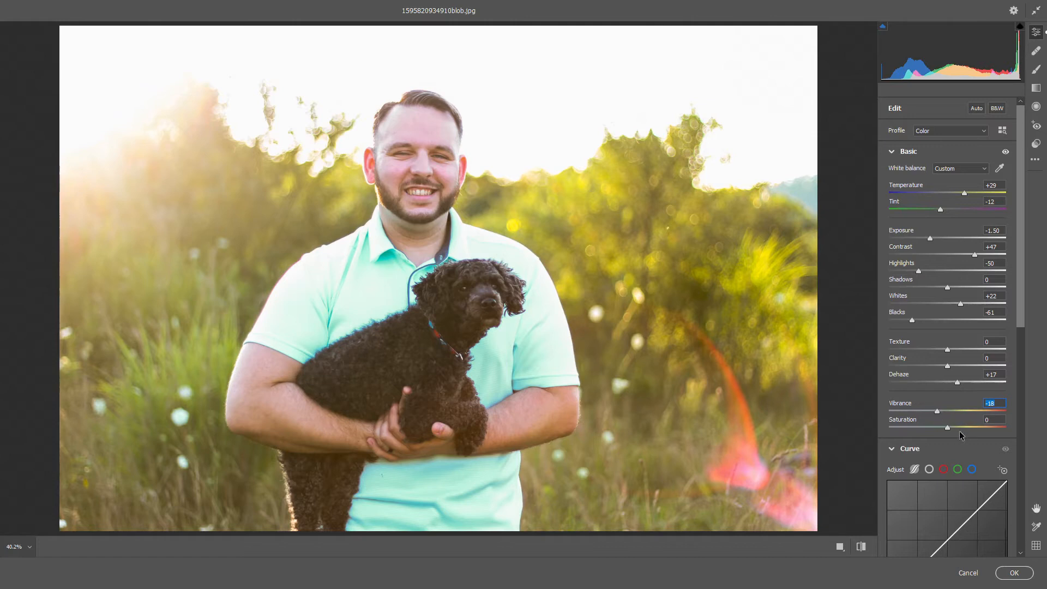
{"action": "mouse_move", "coordinate": [947, 428]}
{"action": "left_mouse_down"}
{"action": "mouse_move", "coordinate": [876, 435]}
{"action": "mouse_move", "coordinate": [945, 440]}
{"action": "left_mouse_up"}
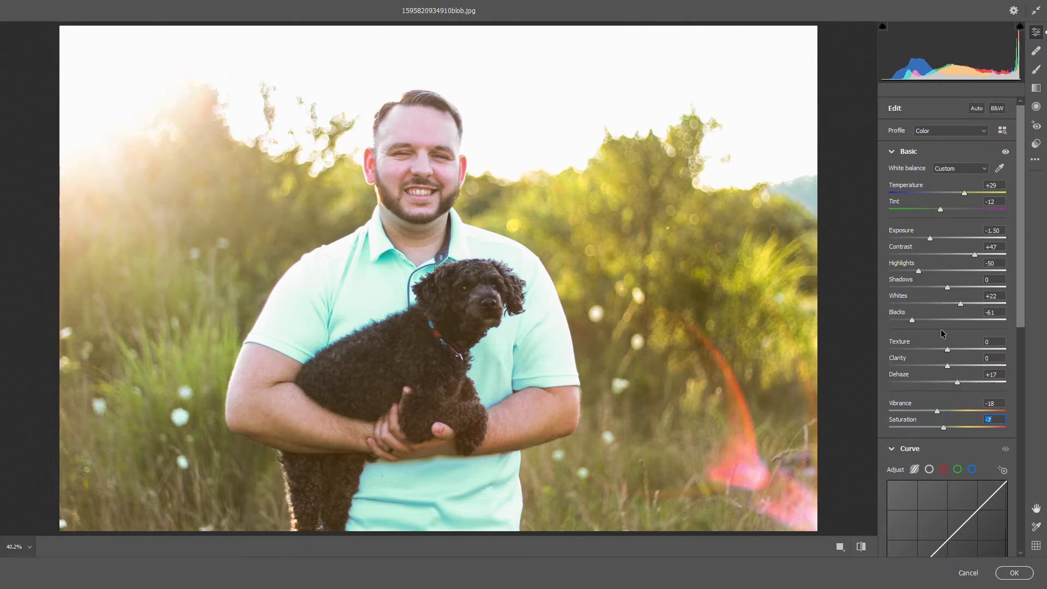
- Refine Blacks to -65, Temperature to +37 and Exposure to -1.75, and apply the Camera Raw adjustments
{"action": "left_click_drag", "start_coordinate": [913, 323], "coordinate": [909, 323]}
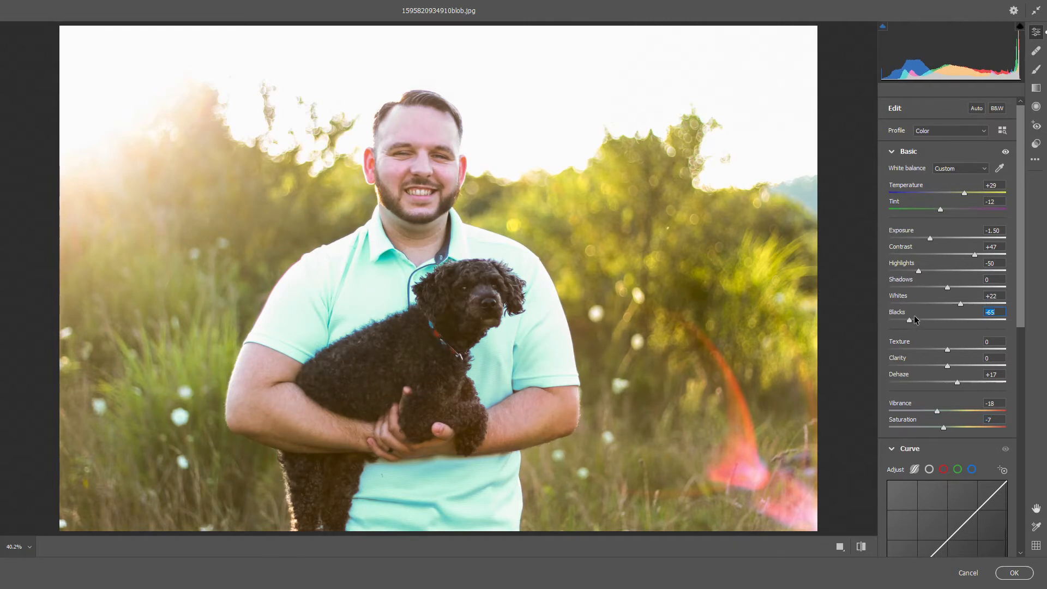
{"action": "left_click_drag", "start_coordinate": [964, 192], "coordinate": [970, 197]}
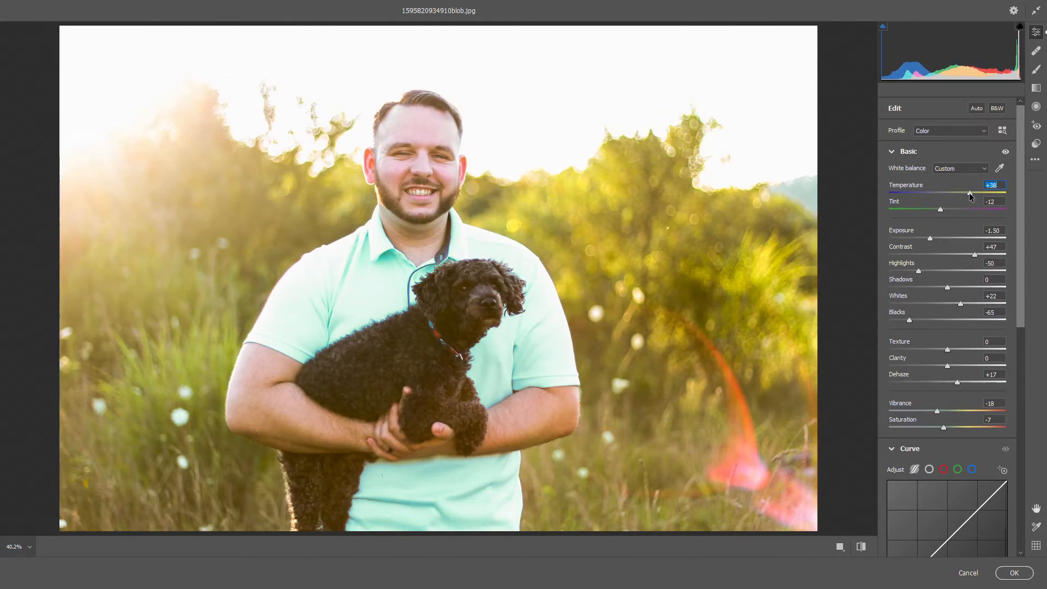
{"action": "left_click_drag", "start_coordinate": [970, 196], "coordinate": [969, 196]}
{"action": "left_click", "coordinate": [929, 238]}
{"action": "left_click_drag", "start_coordinate": [929, 239], "coordinate": [927, 240]}
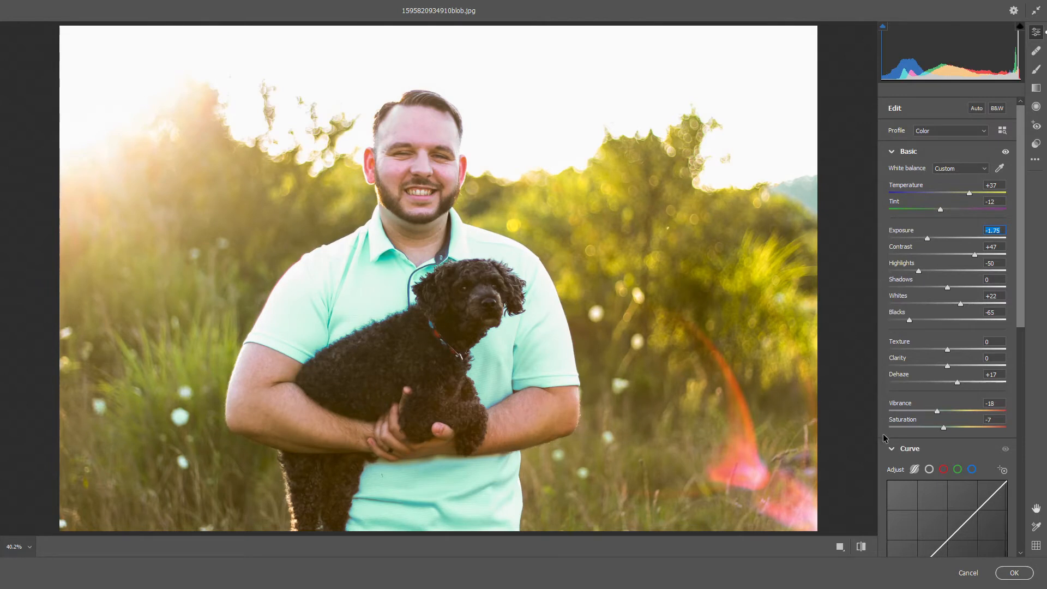
{"action": "left_click", "coordinate": [1015, 577]}
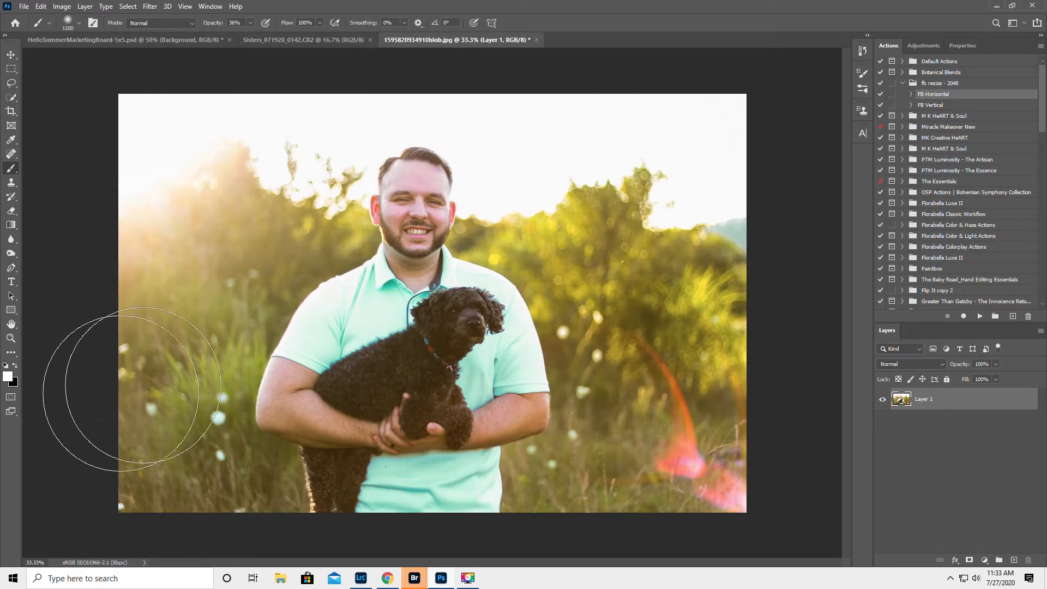
- Use Face-Aware Liquify to set the first Eye Height value to 54, compare it with the original, and apply the filter
{"action": "left_click", "coordinate": [10, 338]}
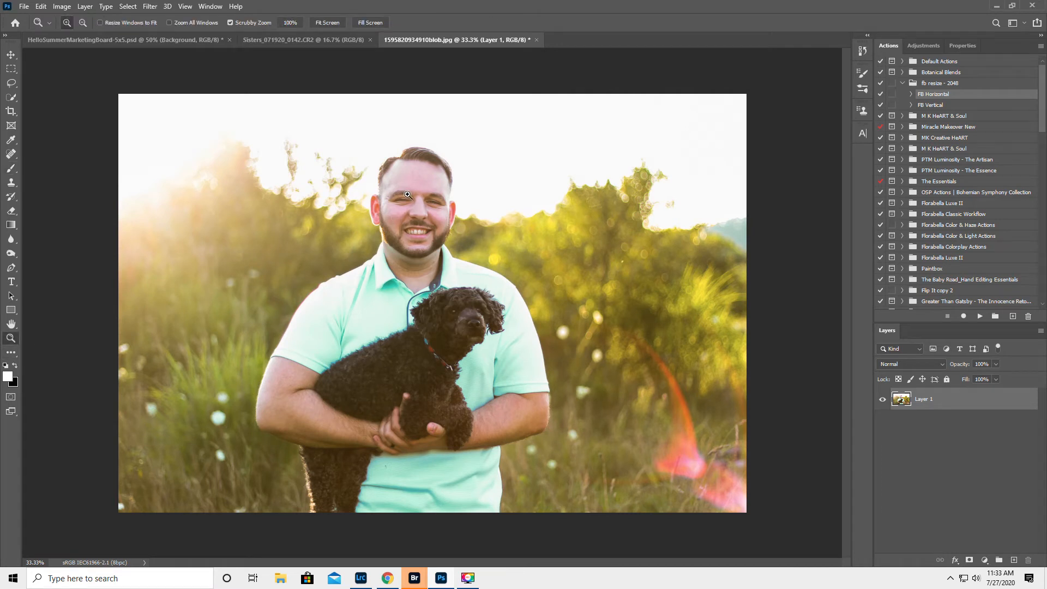
{"action": "left_click", "coordinate": [410, 195]}
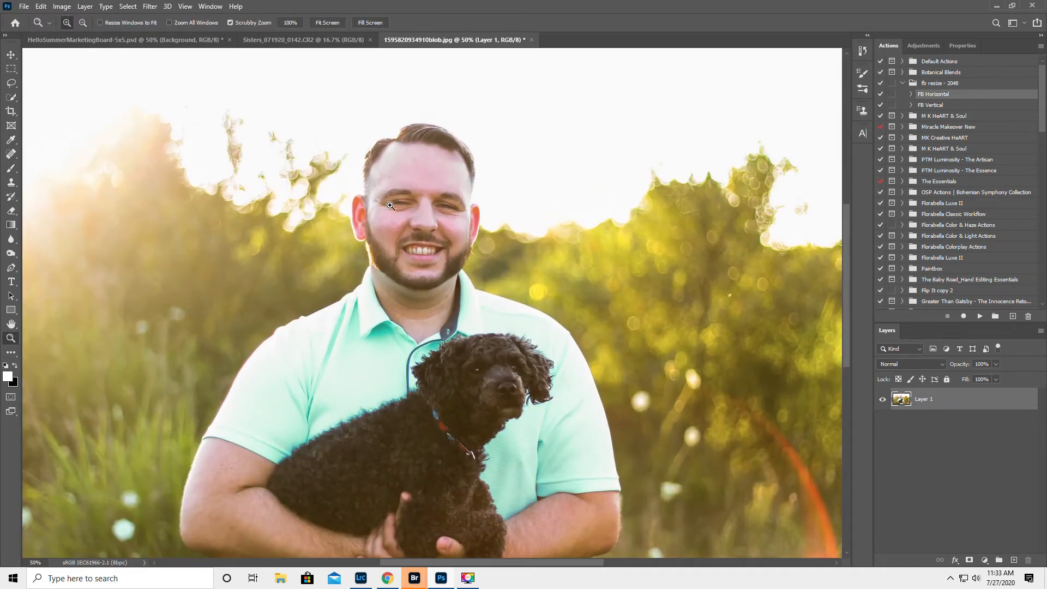
{"action": "left_click", "coordinate": [151, 7]}
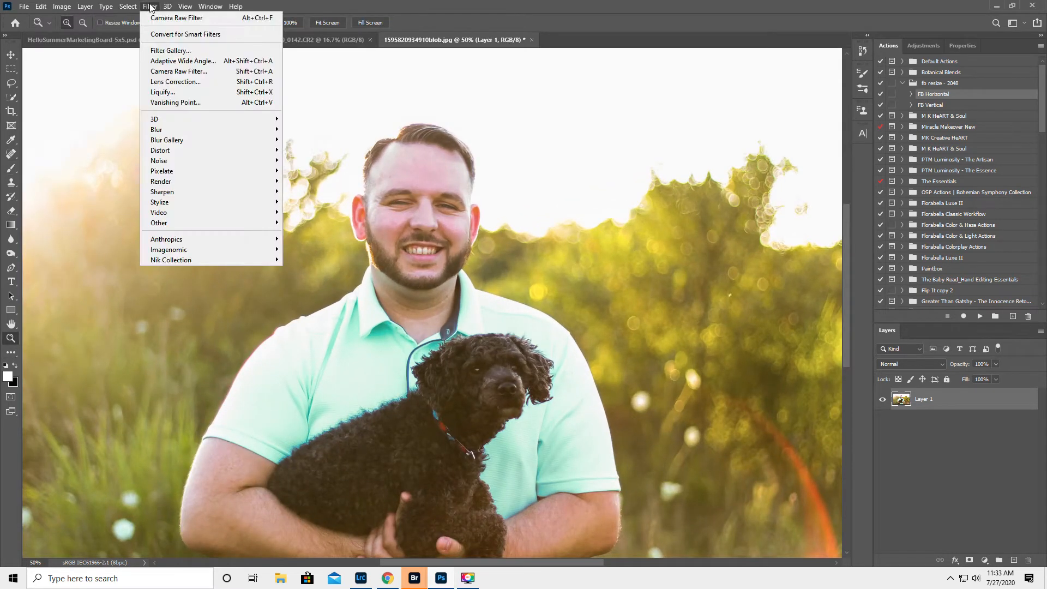
{"action": "left_click", "coordinate": [171, 92]}
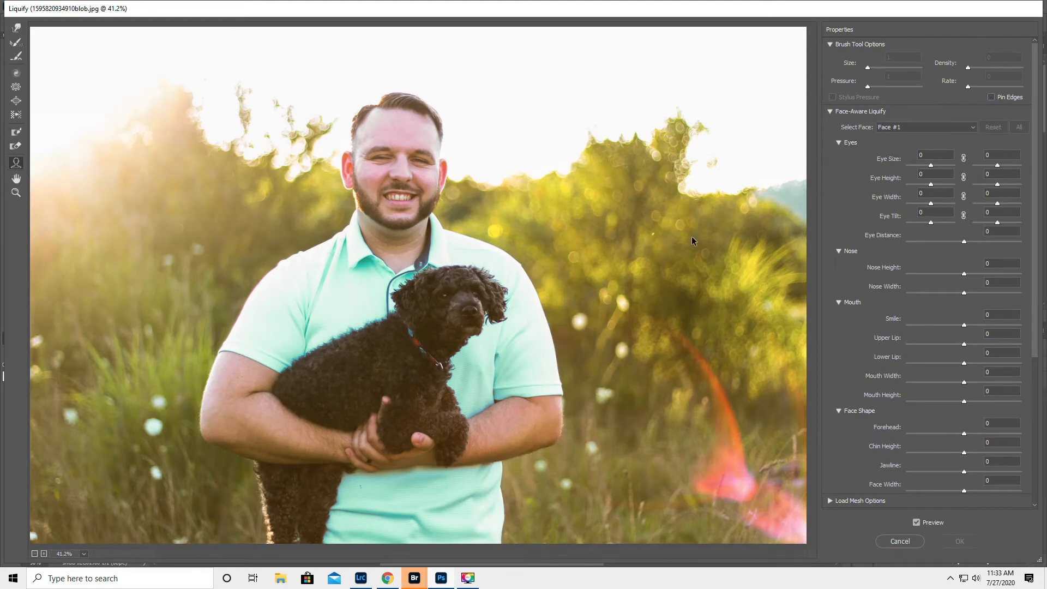
{"action": "left_click_drag", "start_coordinate": [933, 187], "coordinate": [936, 188]}
{"action": "left_click", "coordinate": [916, 523]}
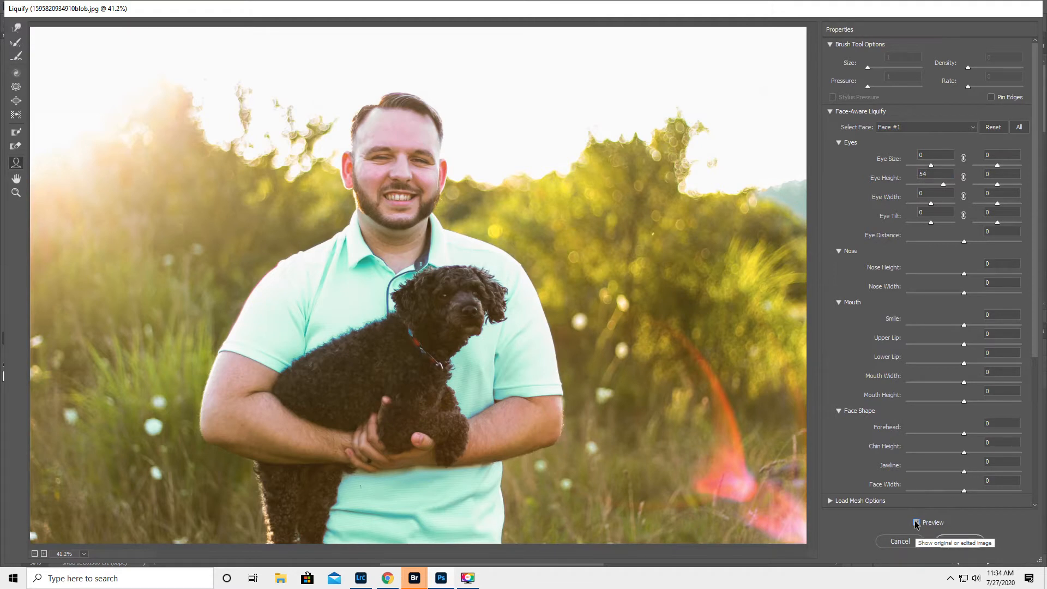
{"action": "left_click", "coordinate": [917, 523]}
{"action": "left_click", "coordinate": [961, 545]}
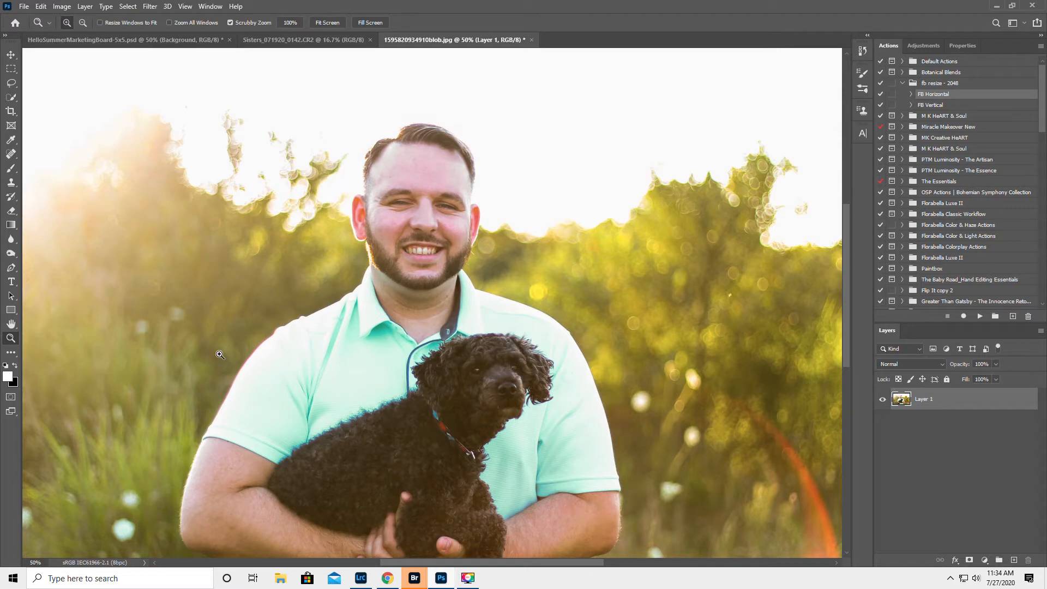
- Start placing an embedded file and browse to the Sky folder within Overlays > OverLays on Harddrive2020 (J:)
{"action": "left_click", "coordinate": [396, 291], "text": "alt"}
{"action": "left_click", "coordinate": [413, 291]}
{"action": "left_click", "coordinate": [414, 291]}
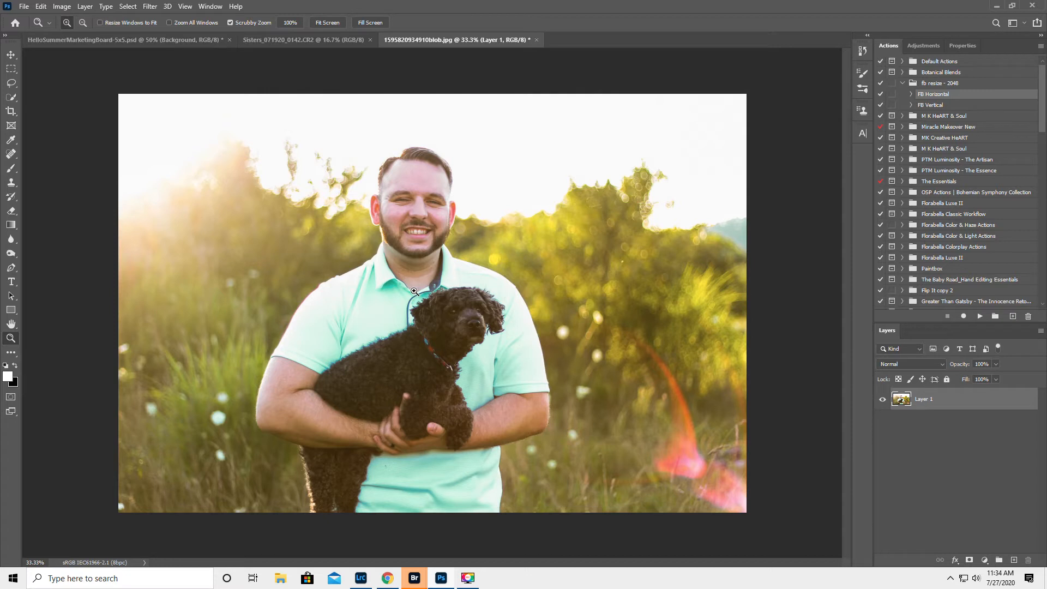
{"action": "left_click", "coordinate": [24, 6]}
{"action": "left_click", "coordinate": [53, 225]}
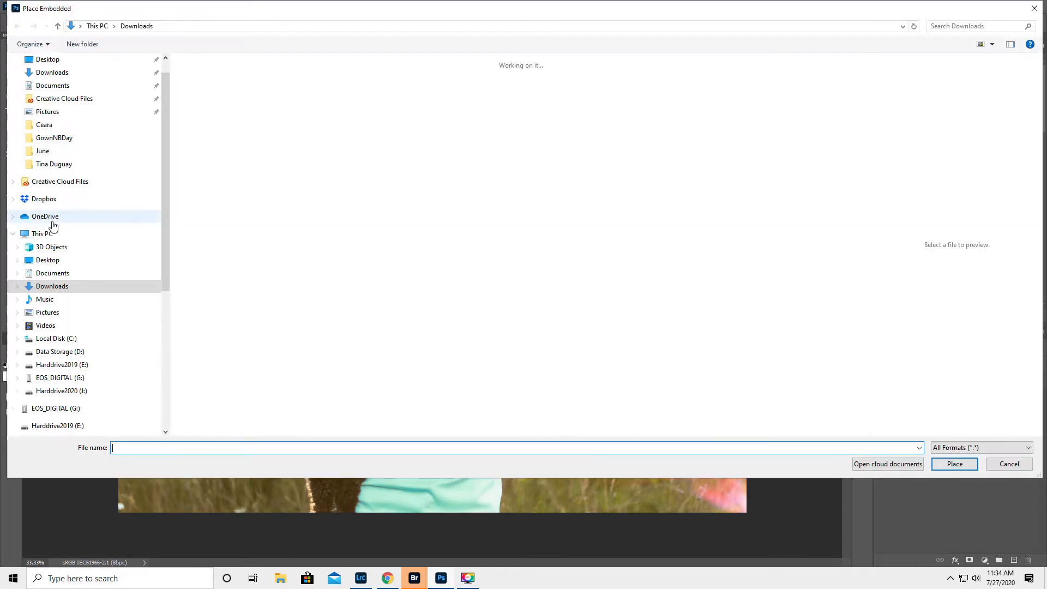
{"action": "scroll", "coordinate": [66, 270], "scroll_direction": "down", "scroll_amount": 5}
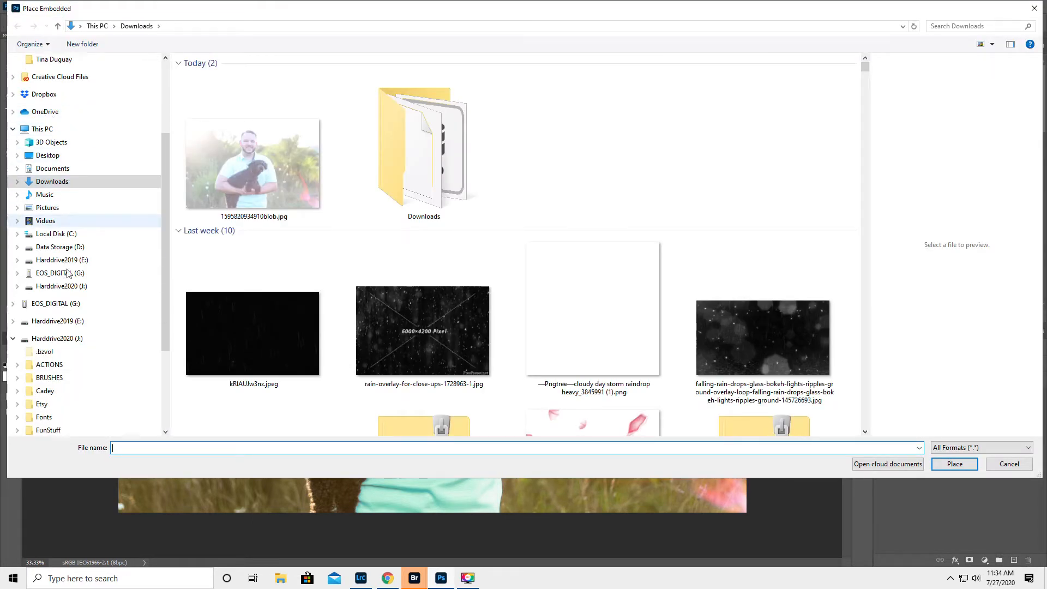
{"action": "left_click", "coordinate": [17, 387]}
{"action": "left_click", "coordinate": [52, 400]}
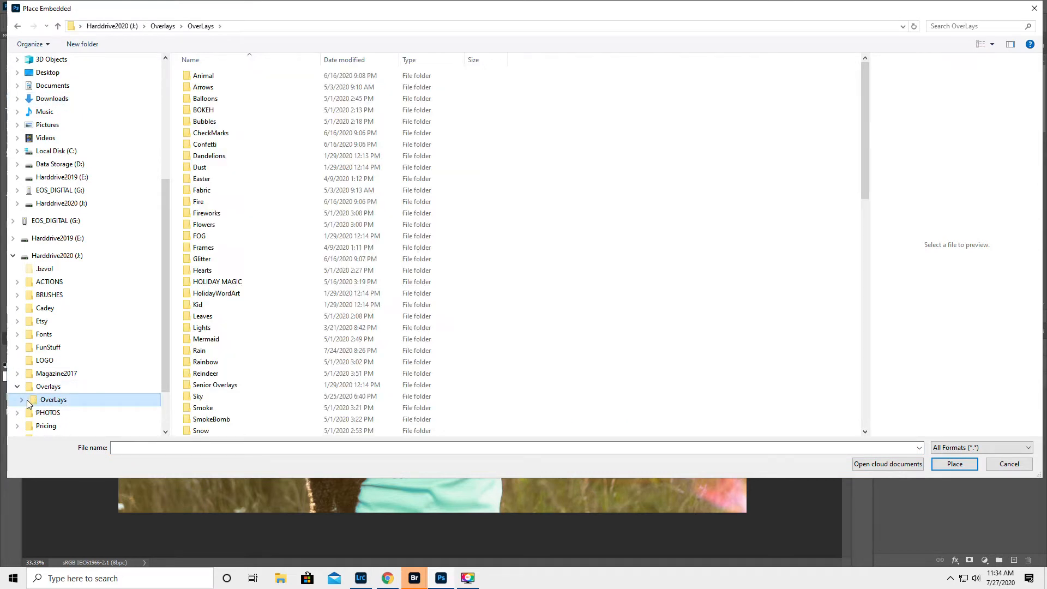
{"action": "left_click", "coordinate": [22, 399]}
{"action": "scroll", "coordinate": [49, 391], "scroll_direction": "down", "scroll_amount": 1}
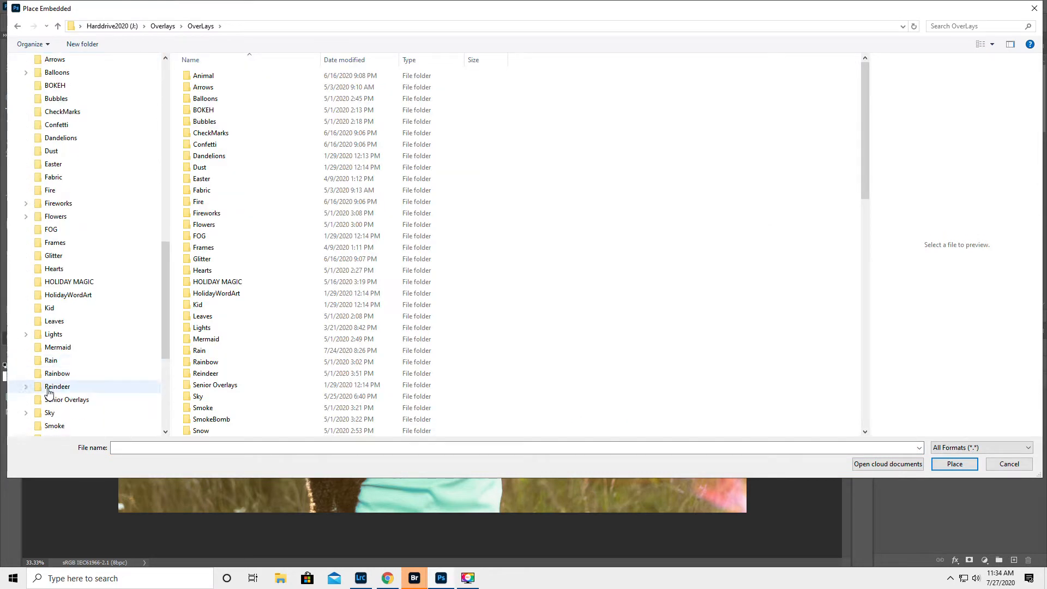
{"action": "left_click", "coordinate": [72, 413]}
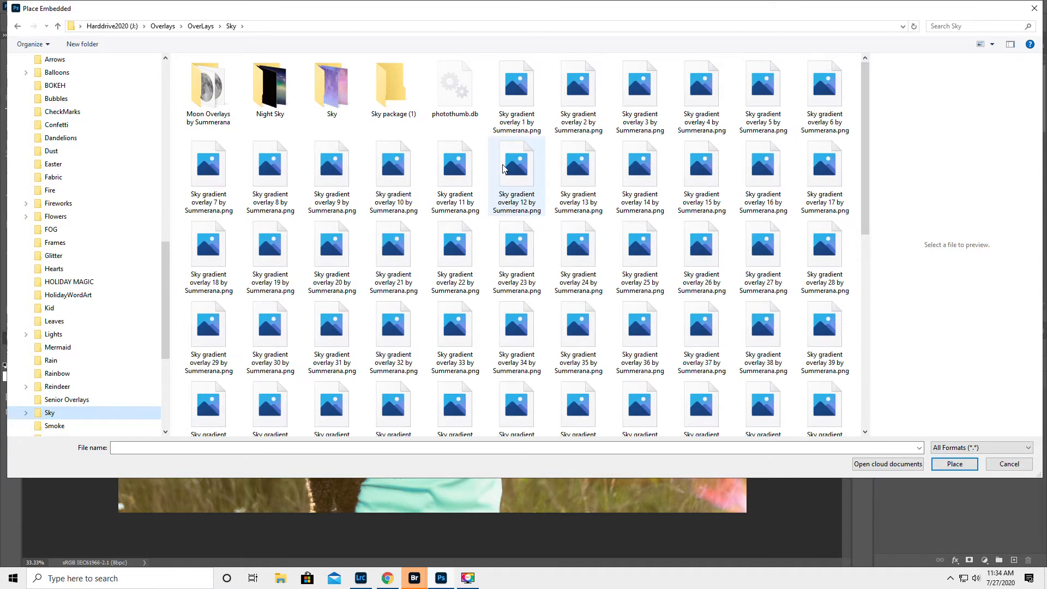
- Place SkyOverlays-LushLavender-4.jpg from the inner Sky folder into the photo
{"action": "double_click", "coordinate": [334, 83]}
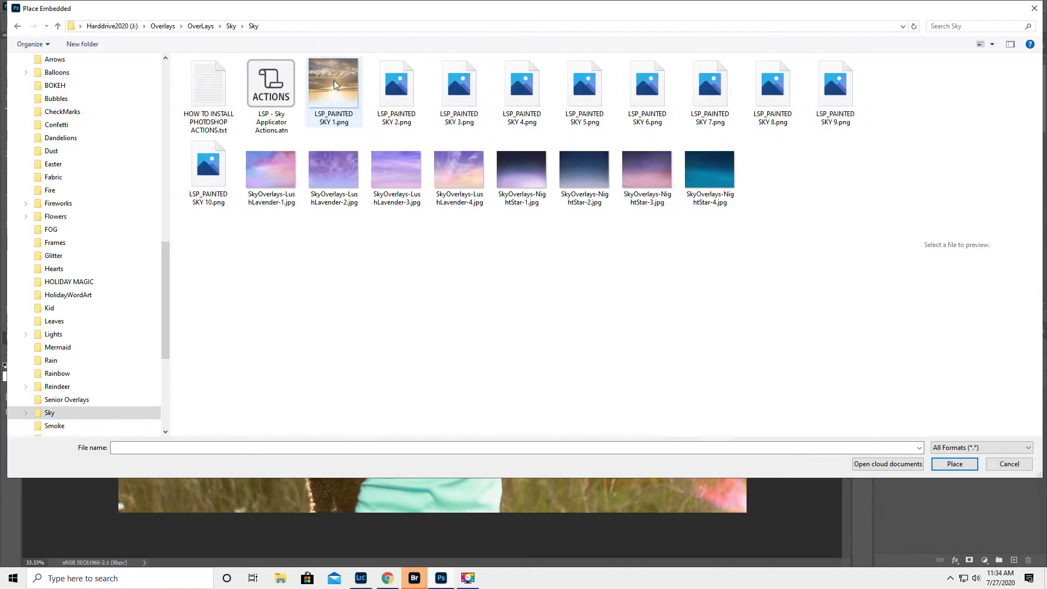
{"action": "left_click", "coordinate": [457, 167]}
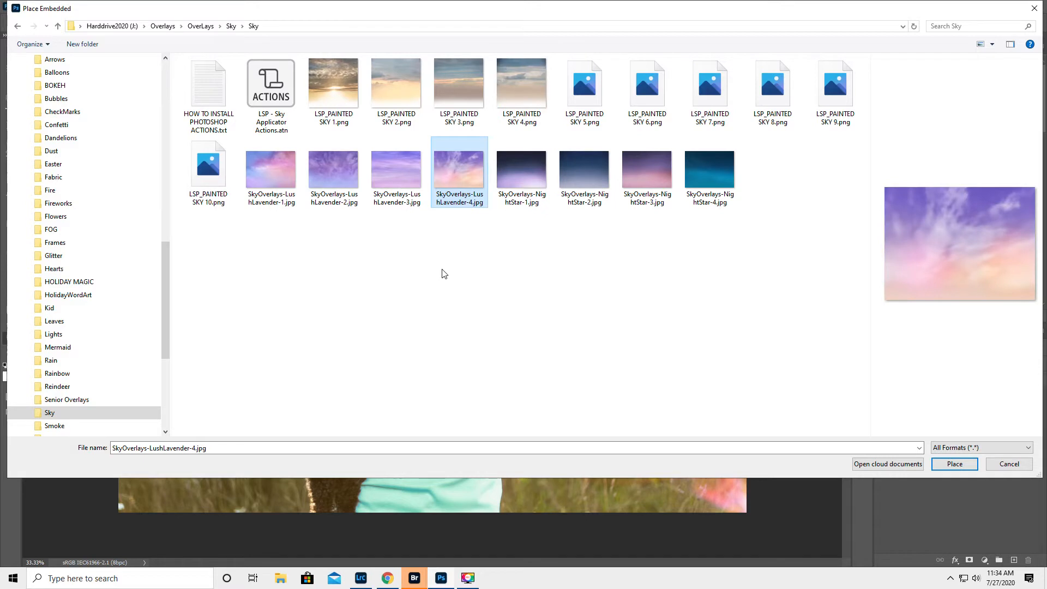
{"action": "left_click", "coordinate": [953, 464]}
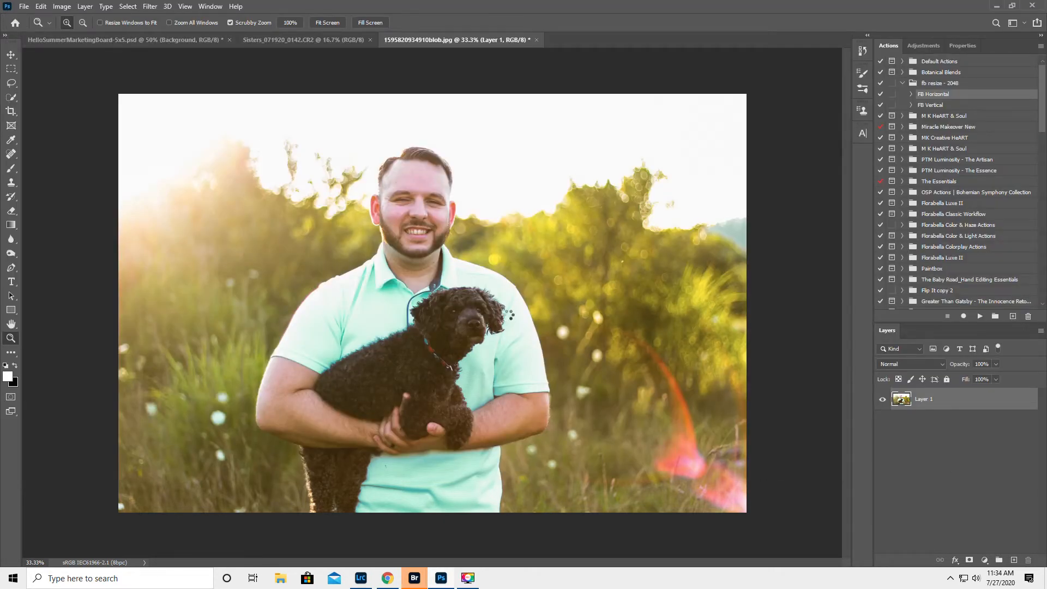
- Move the sky overlay to the photo's top edge and stretch it across the full width, to 240.21% width and about 105% height
{"action": "left_click_drag", "start_coordinate": [418, 306], "coordinate": [239, 143]}
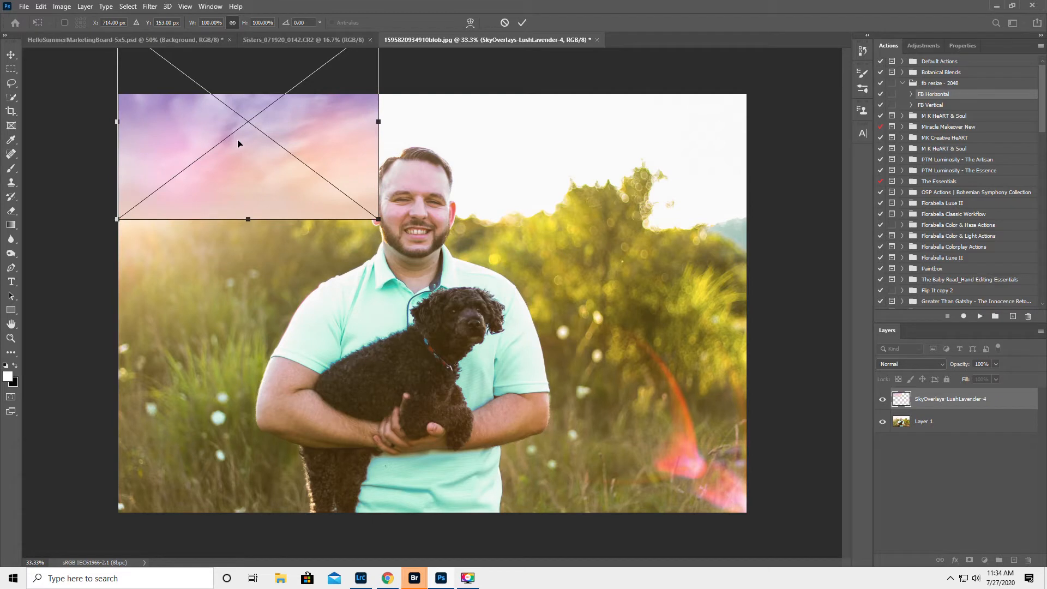
{"action": "left_click_drag", "start_coordinate": [379, 124], "coordinate": [745, 136]}
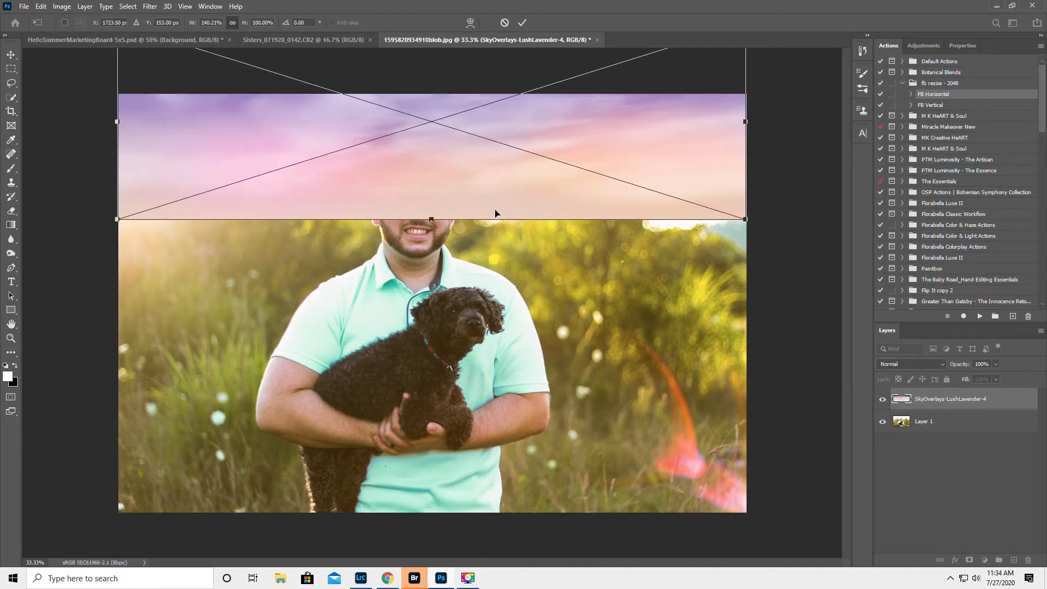
{"action": "left_click_drag", "start_coordinate": [431, 220], "coordinate": [433, 227]}
{"action": "key", "text": "Return"}
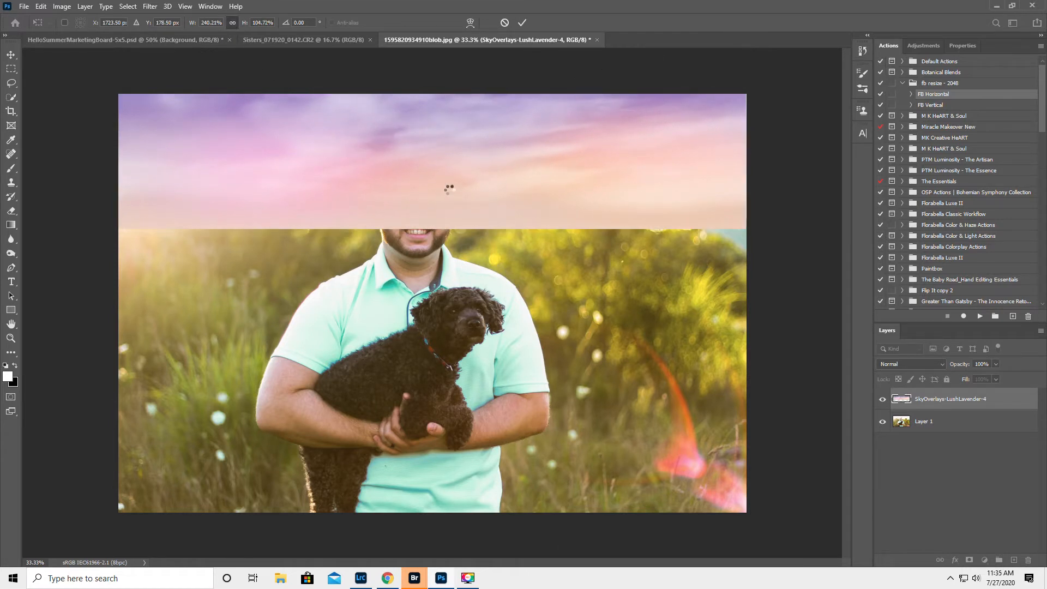
- Blend the sky overlay through Blend If with the underlying layer's dark slider split at 223 / 255, and lower its opacity to 59%
{"action": "double_click", "coordinate": [1008, 400]}
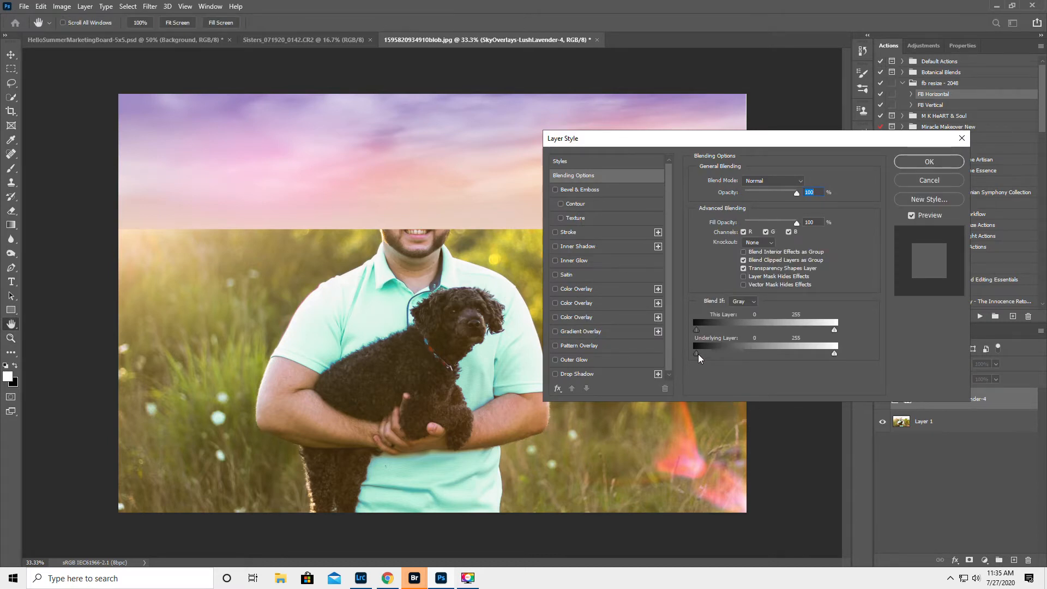
{"action": "left_click_drag", "start_coordinate": [696, 353], "coordinate": [839, 355]}
{"action": "key", "text": "alt"}
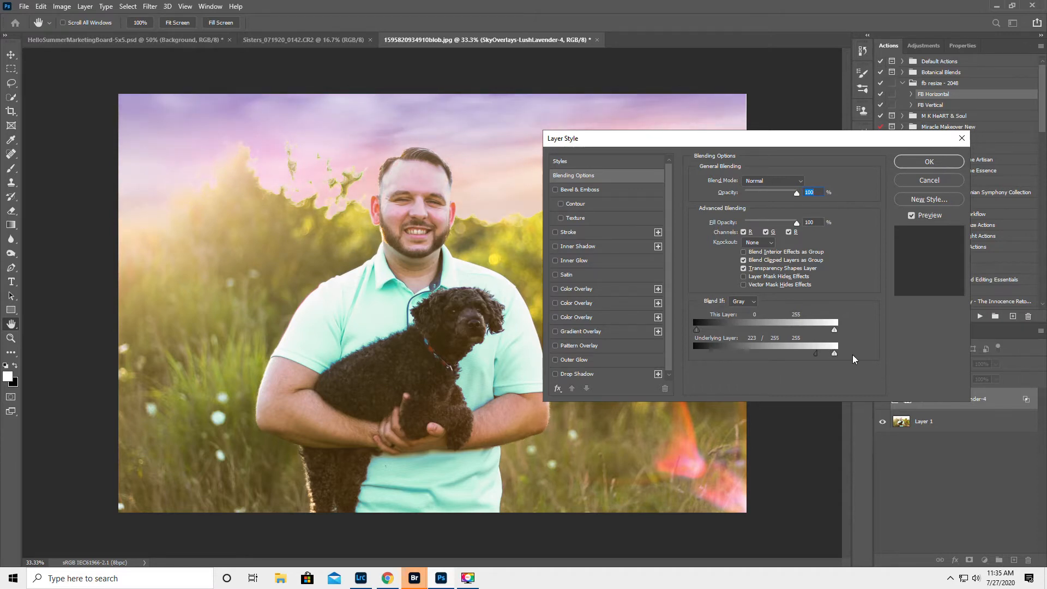
{"action": "left_click", "coordinate": [931, 163]}
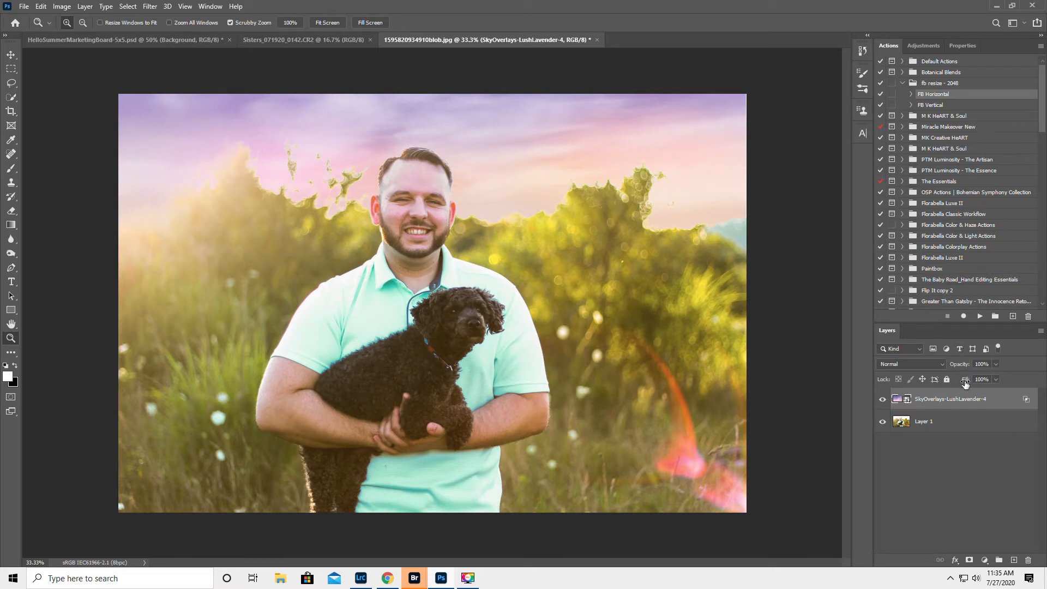
{"action": "left_click_drag", "start_coordinate": [961, 366], "coordinate": [937, 368]}
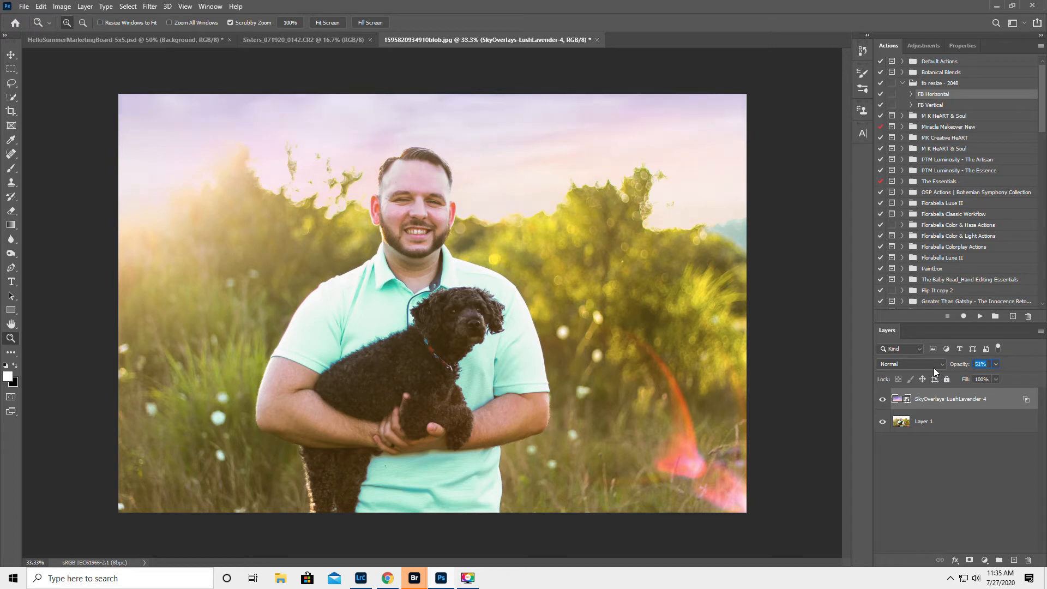
{"action": "left_click_drag", "start_coordinate": [934, 367], "coordinate": [938, 367]}
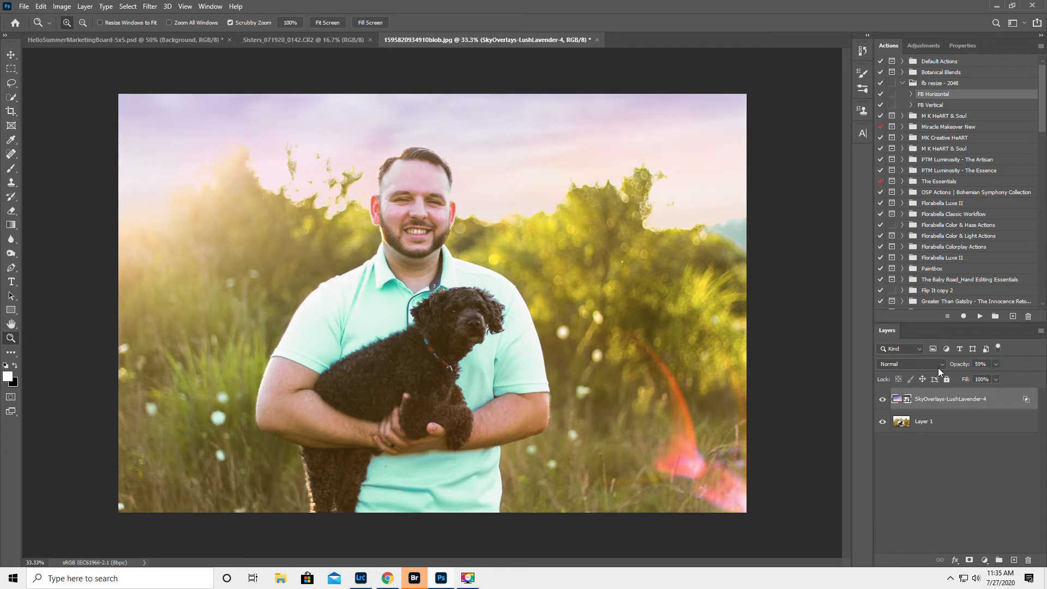
- Add a layer mask to the sky overlay and paint it black with a 50% opacity brush over the trees and the glowing sun area
{"action": "left_click", "coordinate": [969, 561]}
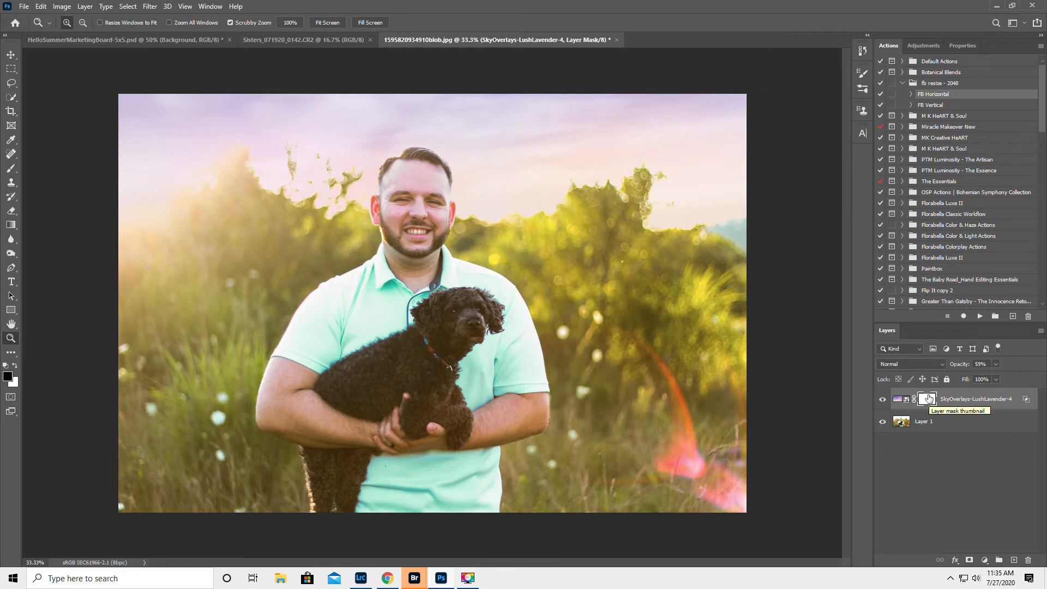
{"action": "left_click", "coordinate": [12, 169]}
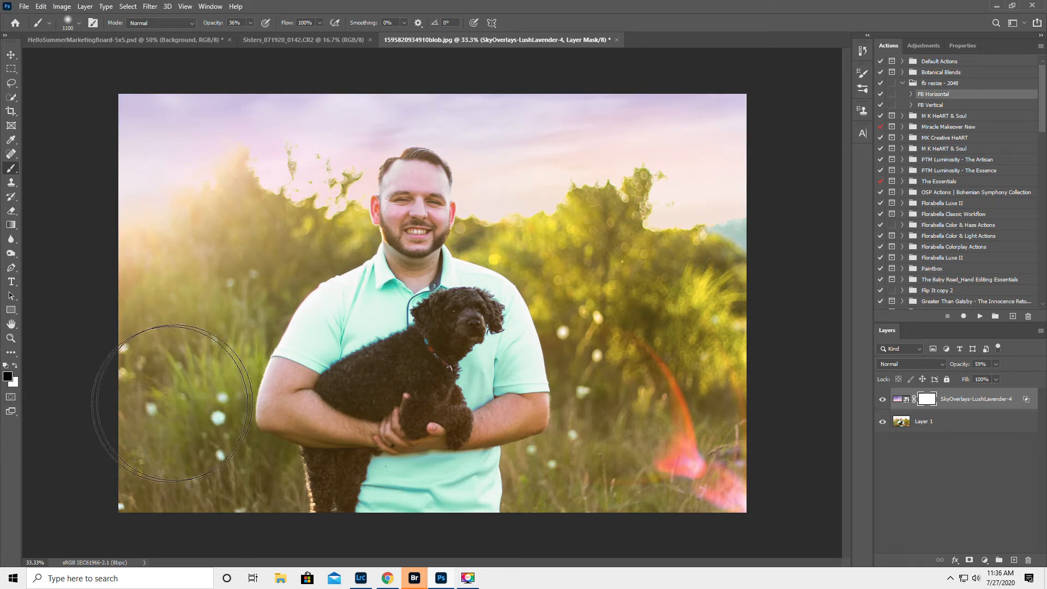
{"action": "key", "text": "d"}
{"action": "key", "text": "x"}
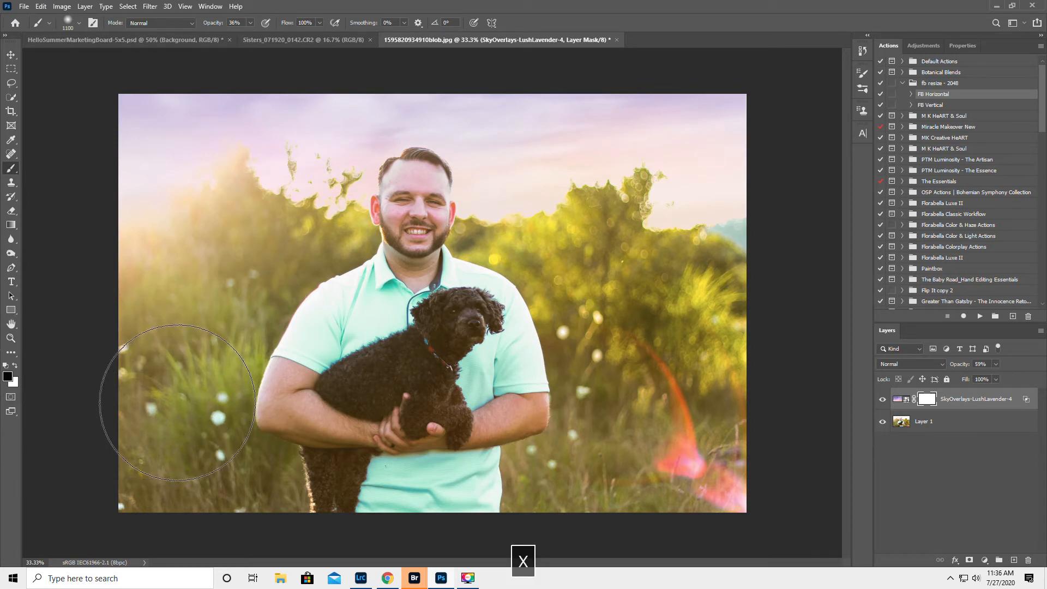
{"action": "left_click_drag", "start_coordinate": [213, 26], "coordinate": [221, 26]}
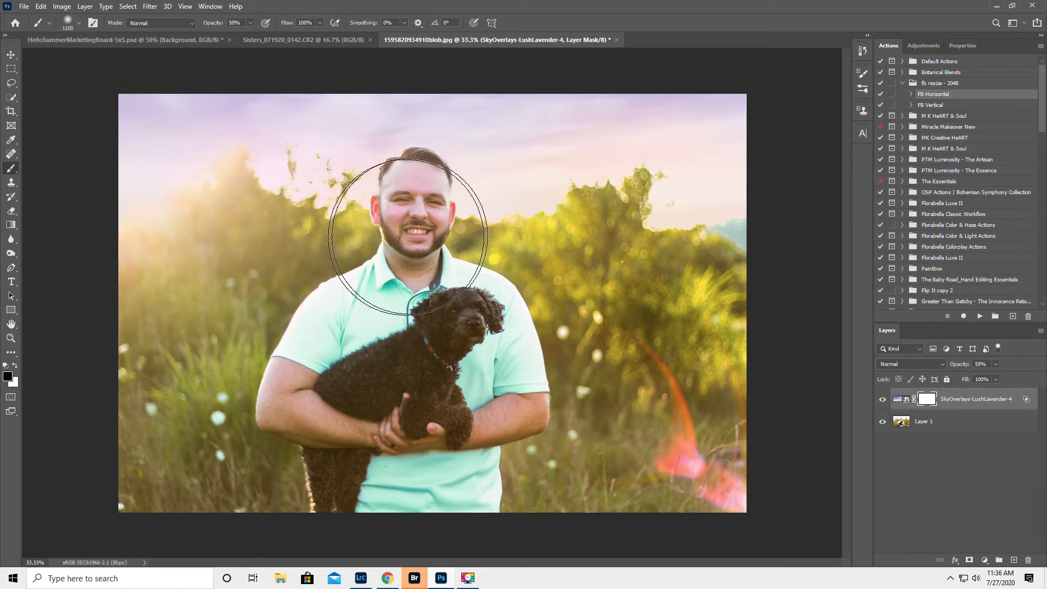
{"action": "left_click_drag", "start_coordinate": [757, 306], "coordinate": [737, 320]}
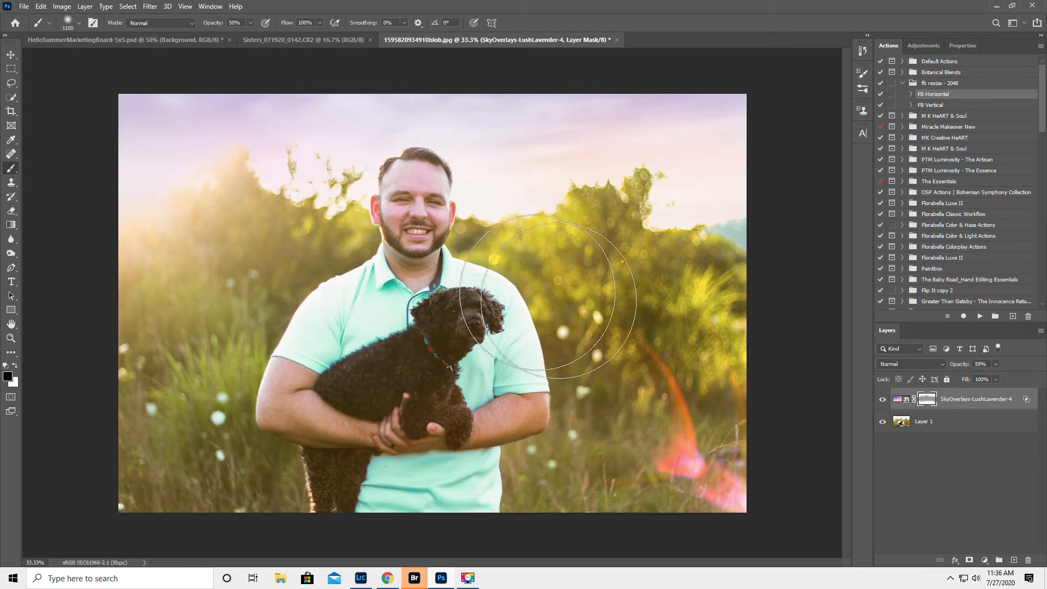
{"action": "left_click", "coordinate": [883, 401]}
{"action": "left_click", "coordinate": [883, 401]}
{"action": "left_click", "coordinate": [882, 400]}
{"action": "left_click", "coordinate": [883, 401]}
{"action": "mouse_move", "coordinate": [195, 253]}
{"action": "left_mouse_down"}
{"action": "mouse_move", "coordinate": [218, 215]}
{"action": "mouse_move", "coordinate": [194, 217]}
{"action": "left_mouse_up"}
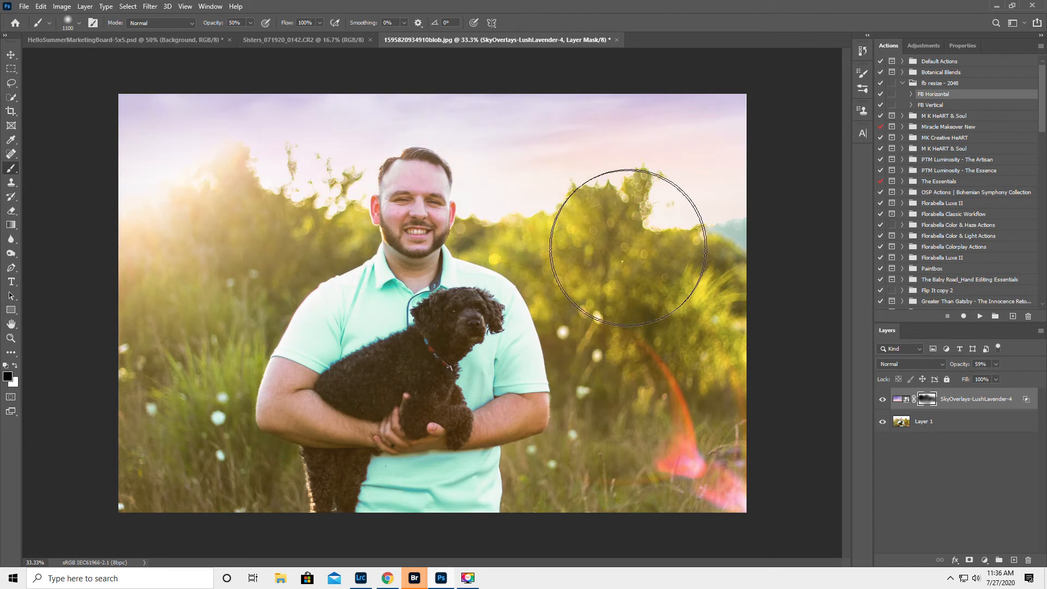
- Compare the photo with and without the sky overlay, and flatten the image
{"action": "left_click", "coordinate": [881, 400]}
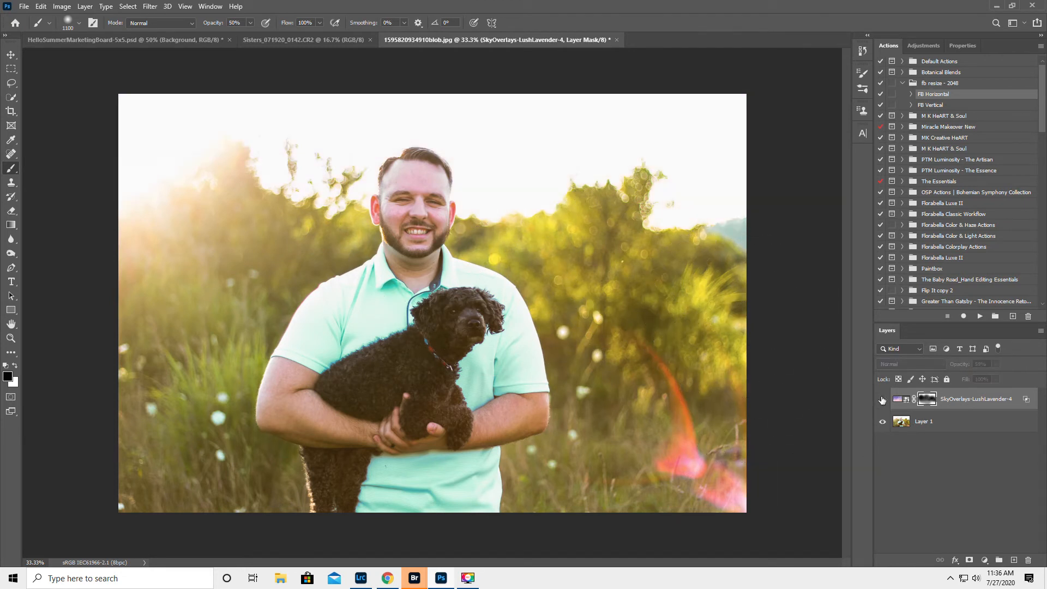
{"action": "left_click", "coordinate": [881, 400]}
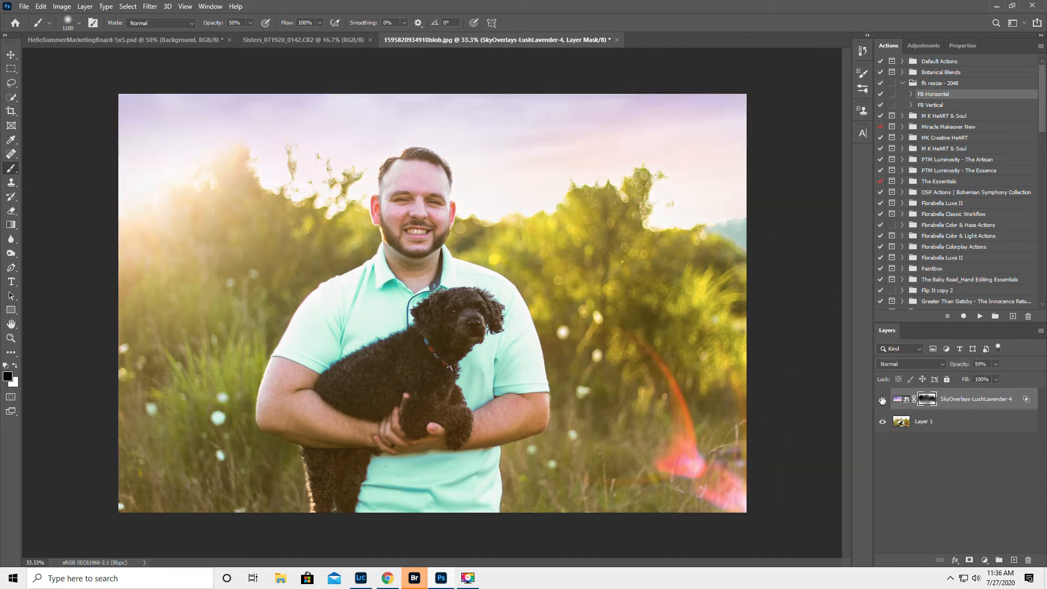
{"action": "left_click", "coordinate": [1040, 331]}
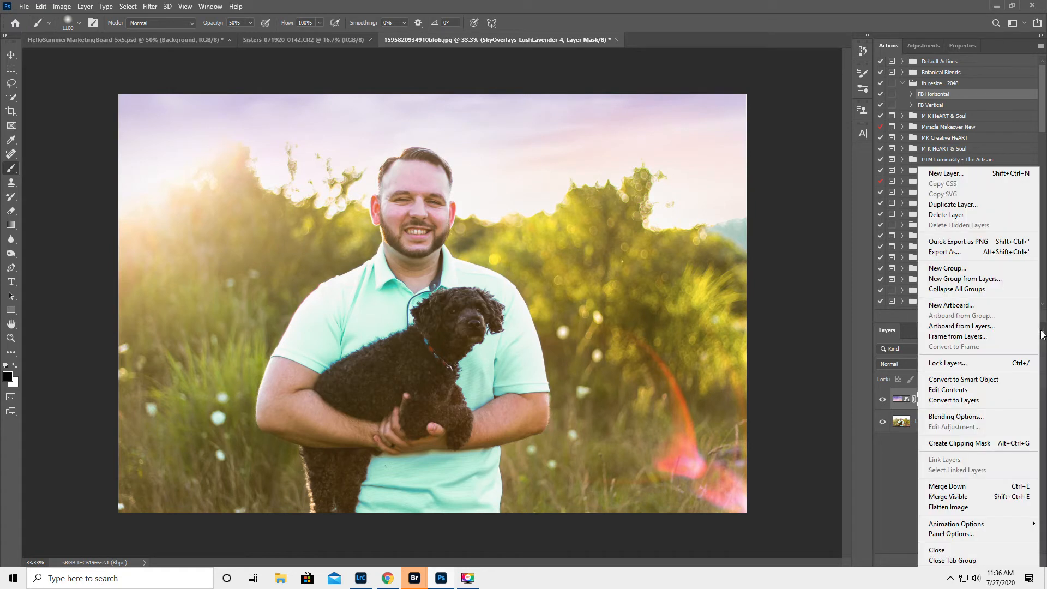
{"action": "left_click", "coordinate": [970, 508]}
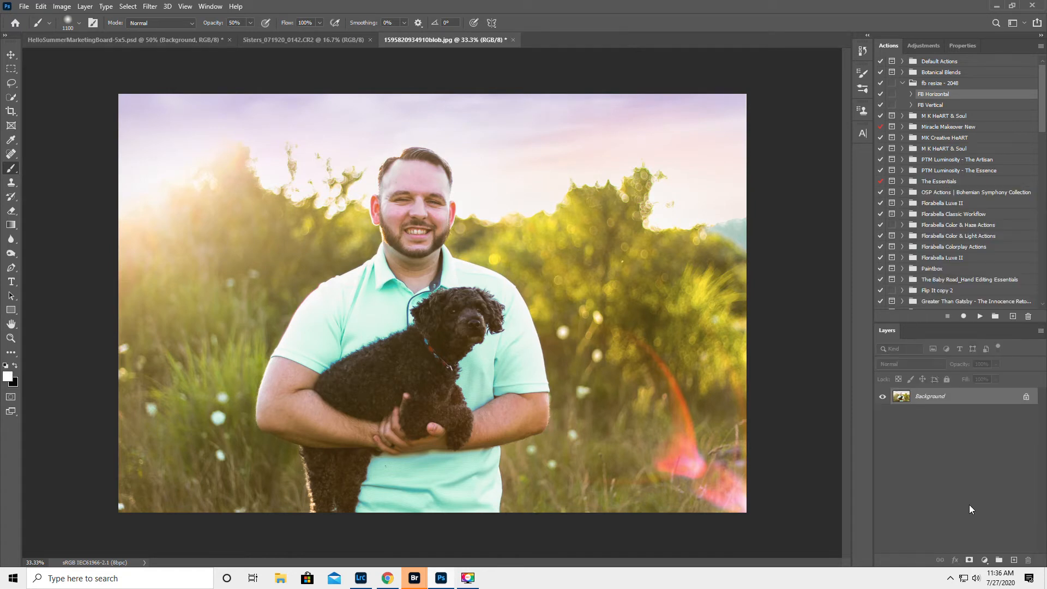
- Place Florabella 1 Sunburst (Screen).jpg as an embedded file from OverLays > Lights > Florabella Light Overlays
{"action": "left_click", "coordinate": [23, 7]}
{"action": "left_click", "coordinate": [59, 228]}
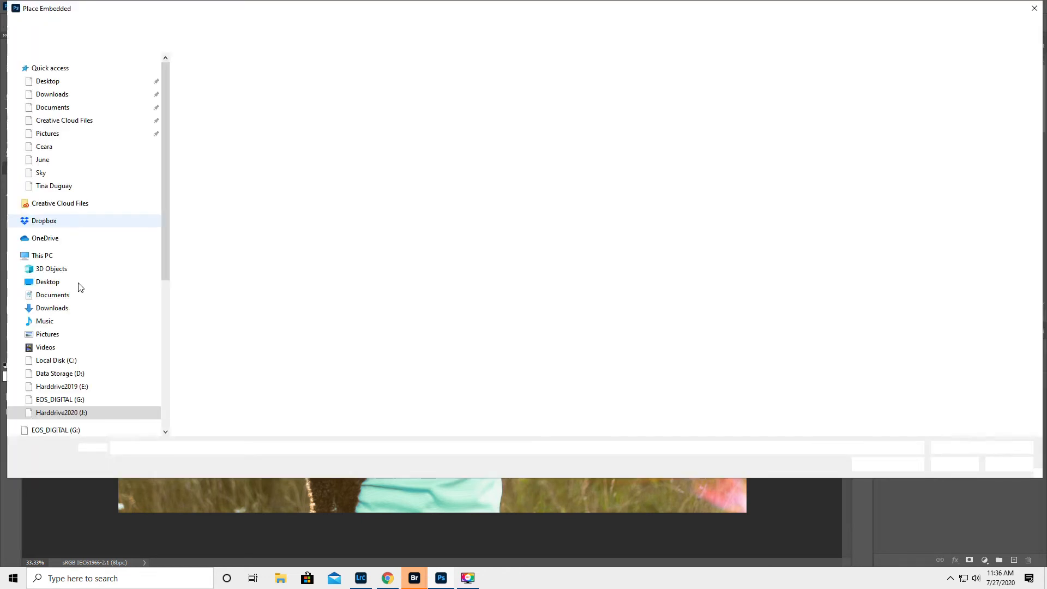
{"action": "scroll", "coordinate": [78, 288], "scroll_direction": "down", "scroll_amount": 3}
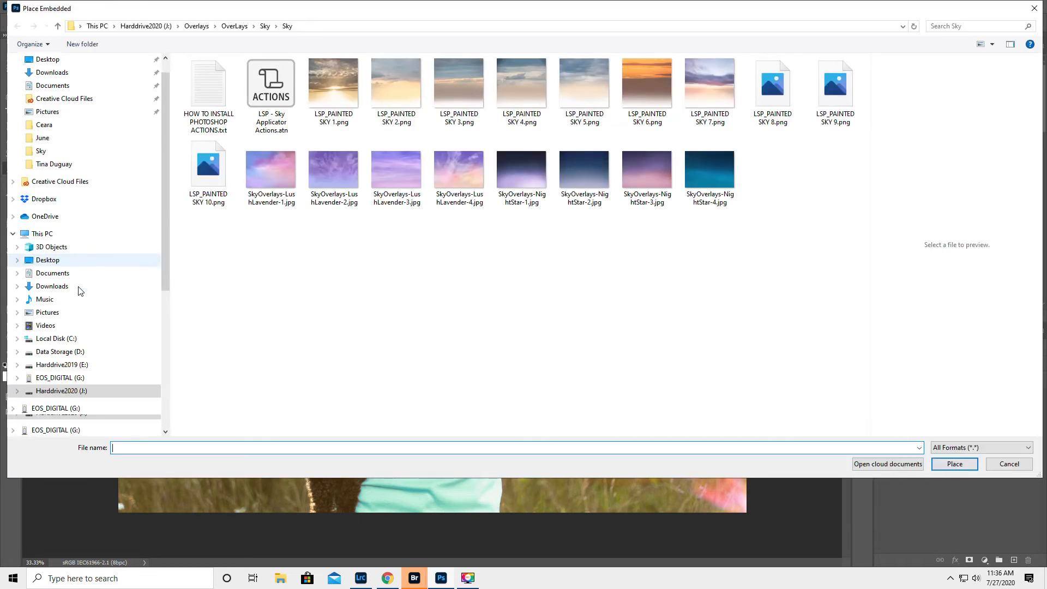
{"action": "left_click", "coordinate": [235, 26]}
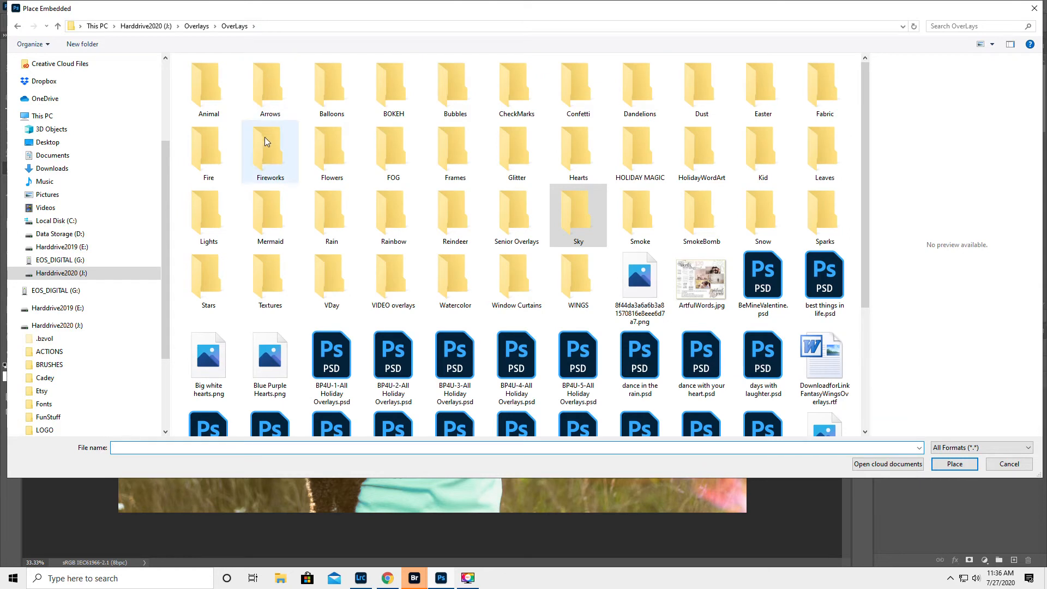
{"action": "double_click", "coordinate": [203, 225]}
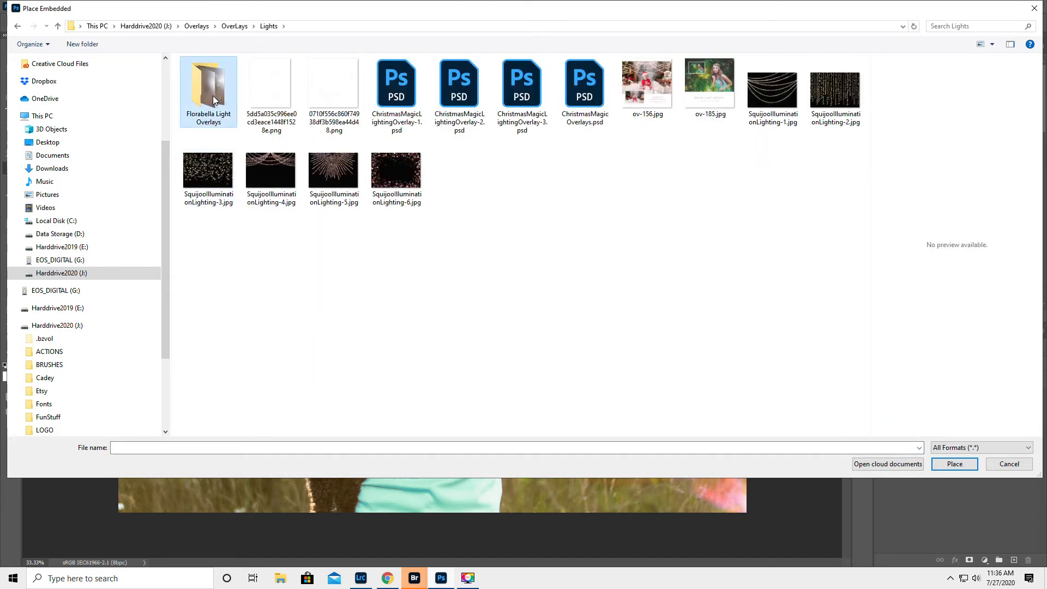
{"action": "double_click", "coordinate": [213, 96]}
{"action": "left_click_drag", "start_coordinate": [864, 120], "coordinate": [867, 354]}
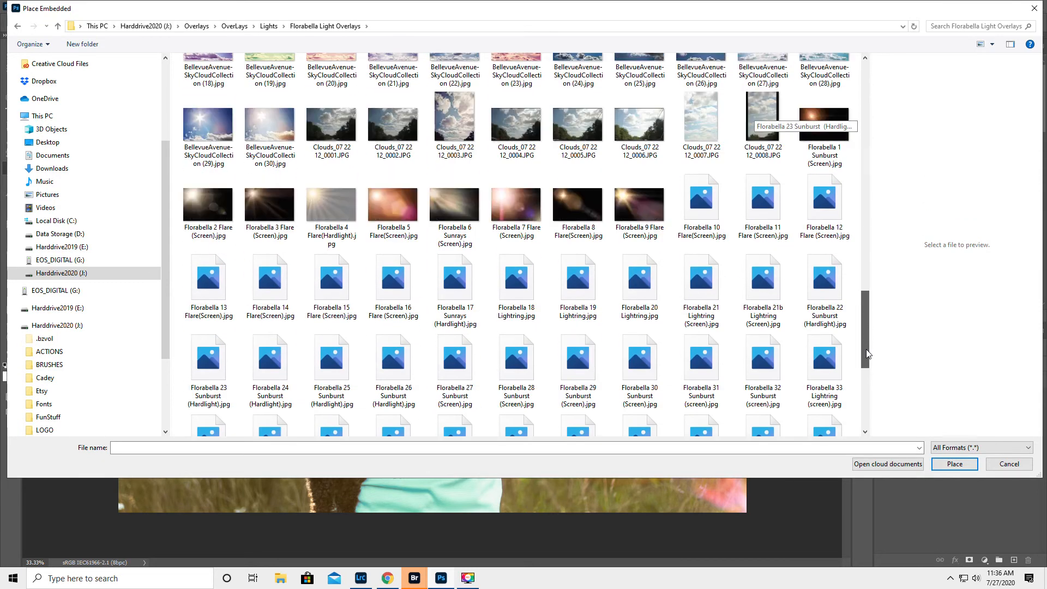
{"action": "left_click", "coordinate": [814, 121]}
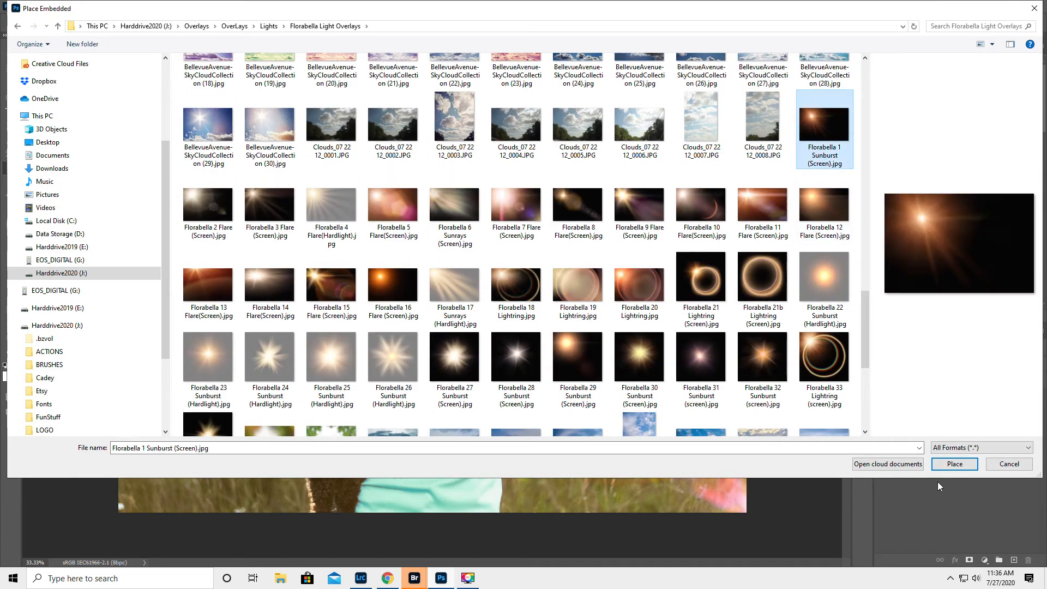
{"action": "left_click", "coordinate": [967, 463]}
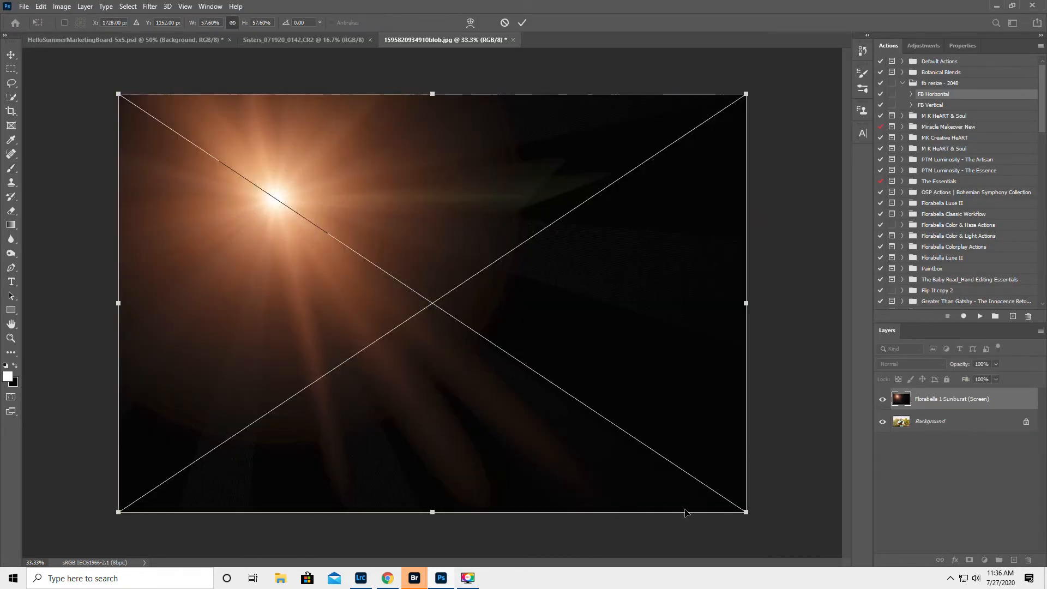
- Shrink the sunburst overlay to about two thirds of the photo's width and position it over the sun at the photo's upper left
{"action": "left_click_drag", "start_coordinate": [746, 512], "coordinate": [489, 345]}
{"action": "left_click_drag", "start_coordinate": [318, 260], "coordinate": [244, 270]}
{"action": "key", "text": "Return"}
{"action": "key", "text": "b"}
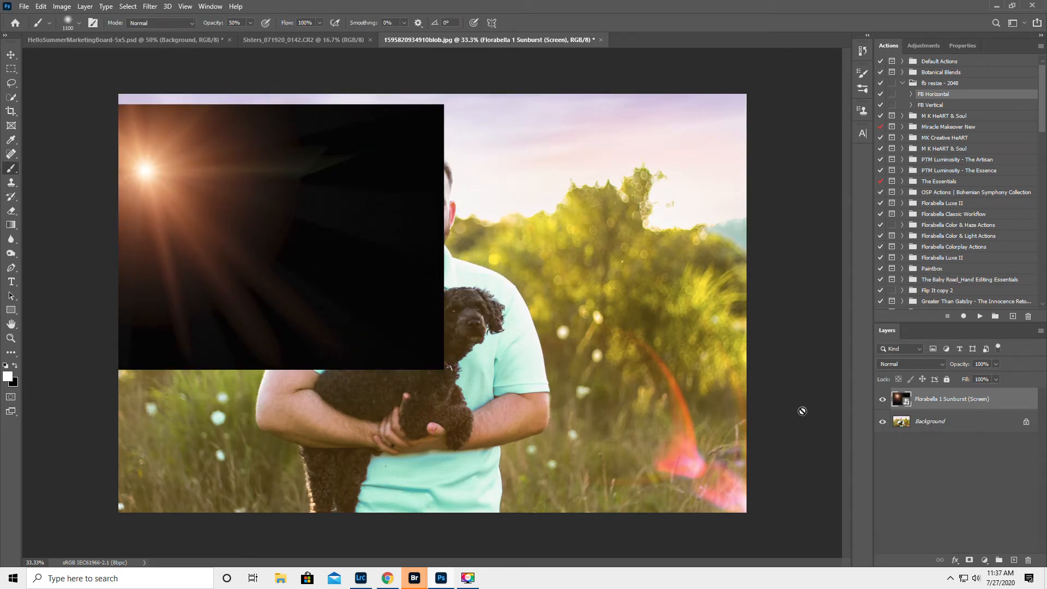
- Set the sunburst layer's blend mode to Screen and shift it slightly right and up to meet the photo's top edge
{"action": "left_click", "coordinate": [900, 362]}
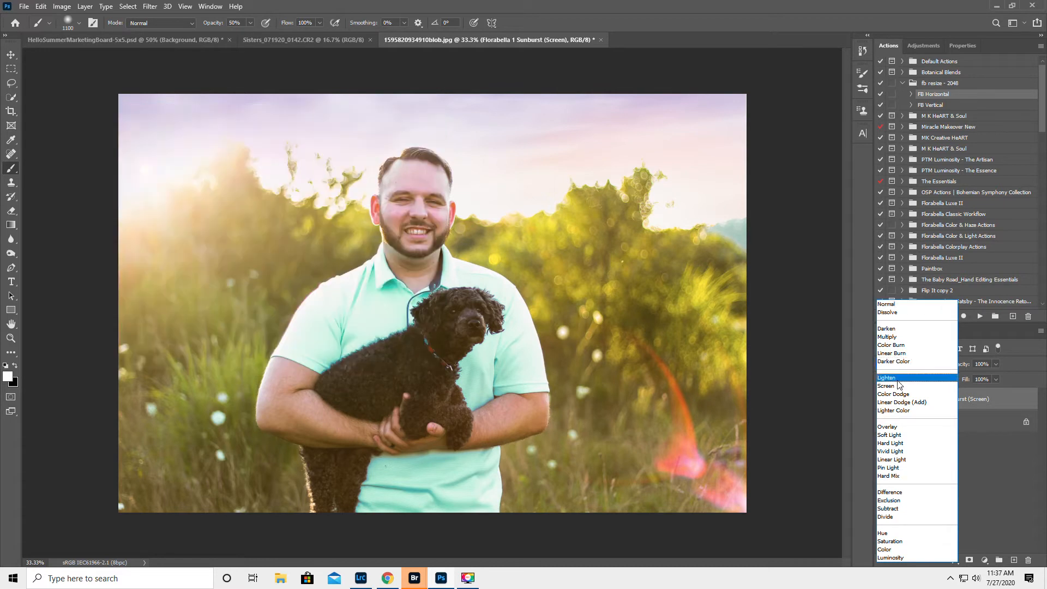
{"action": "left_click", "coordinate": [898, 386]}
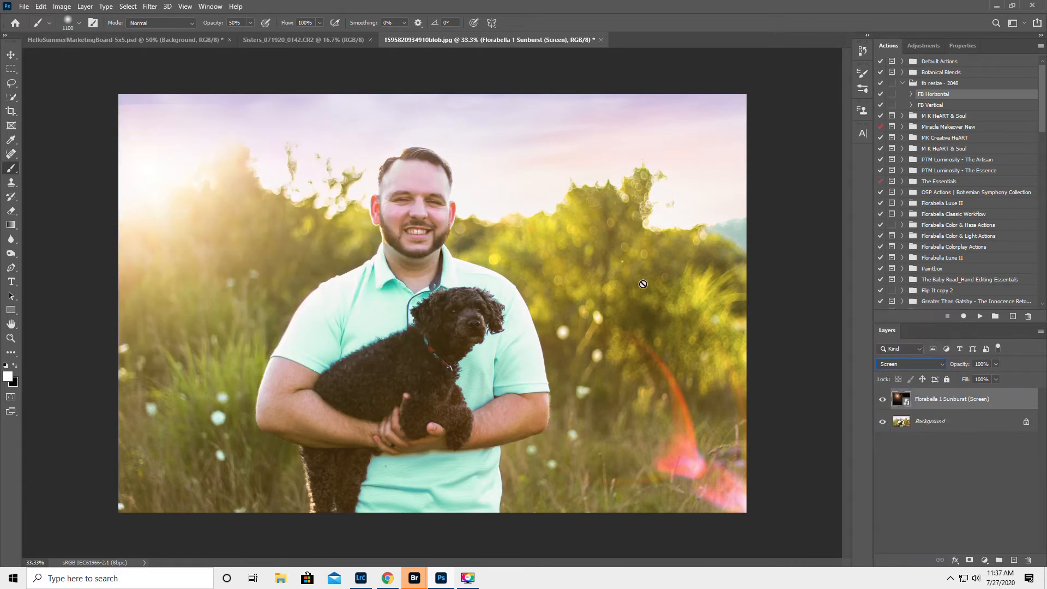
{"action": "left_click", "coordinate": [11, 55]}
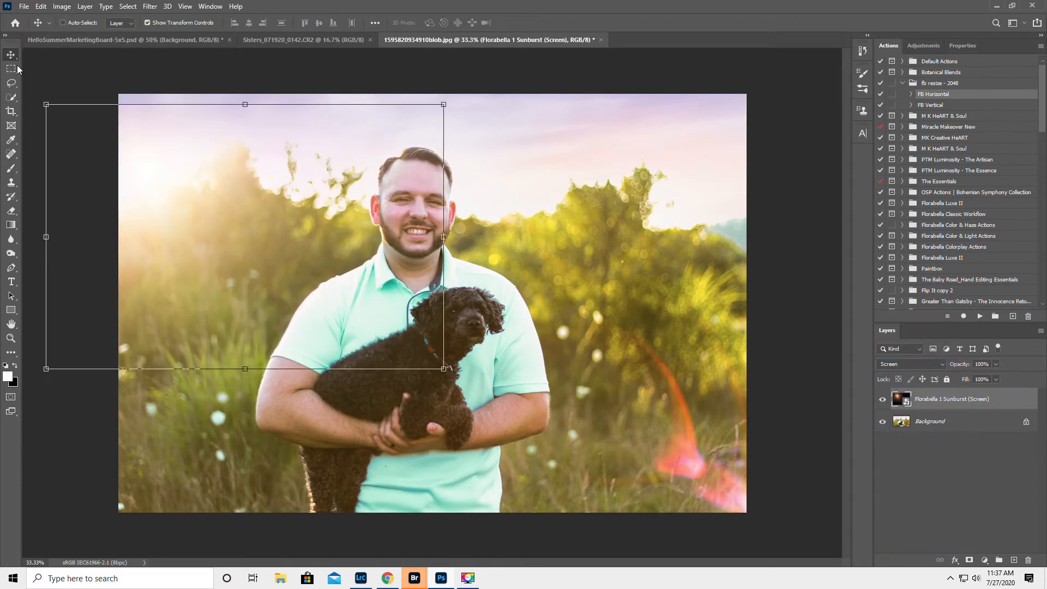
{"action": "left_click_drag", "start_coordinate": [206, 236], "coordinate": [240, 222]}
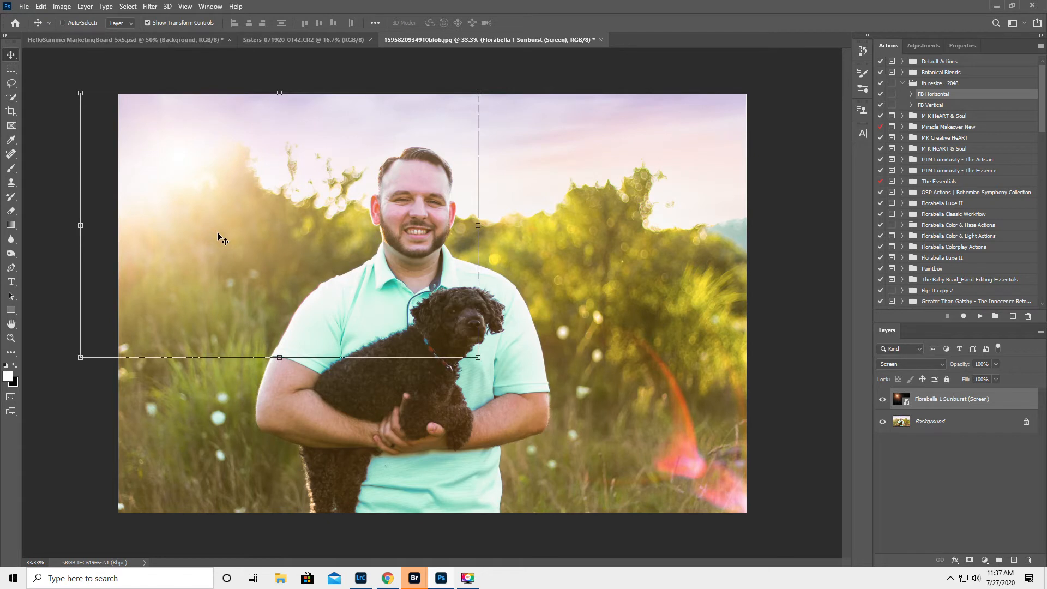
- Compare the photo with and without the sunburst, and flatten the image into the Background layer
{"action": "left_click", "coordinate": [943, 423]}
{"action": "left_click", "coordinate": [881, 401]}
{"action": "left_click", "coordinate": [881, 401]}
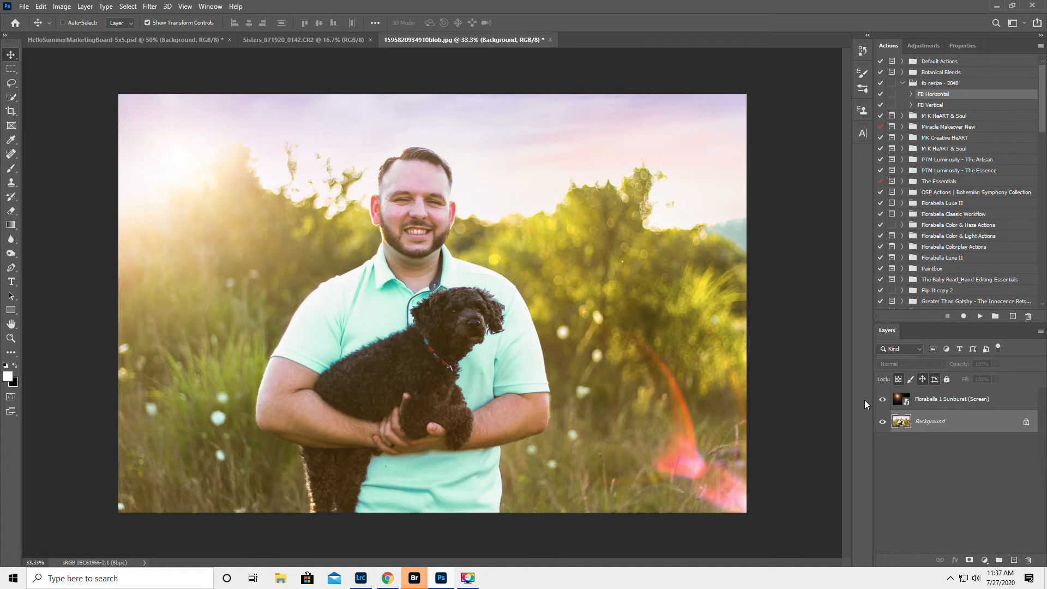
{"action": "left_click", "coordinate": [1040, 332]}
{"action": "left_click", "coordinate": [967, 508]}
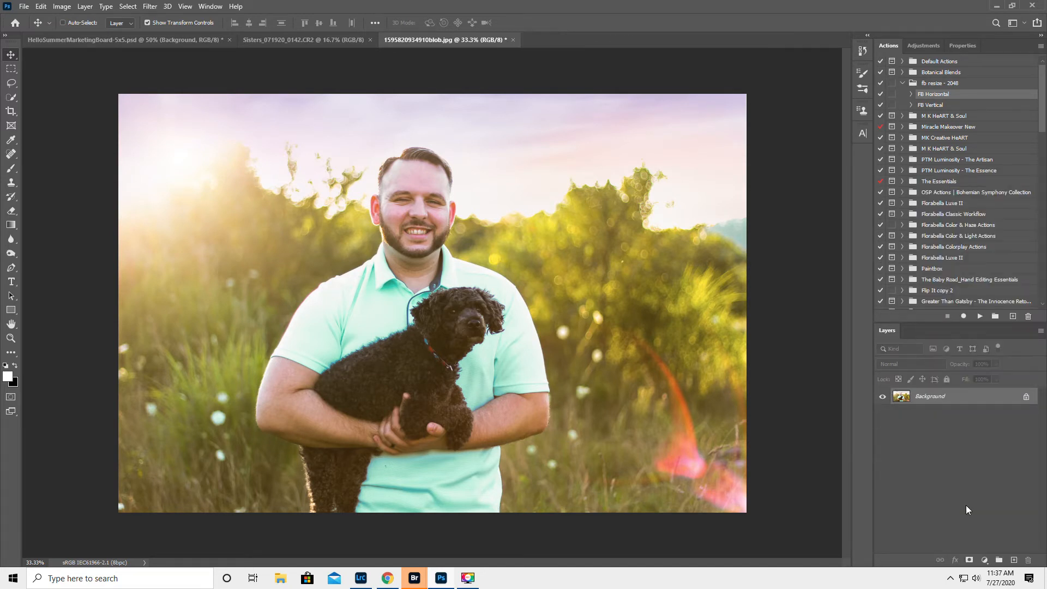
{"action": "left_click", "coordinate": [1040, 332]}
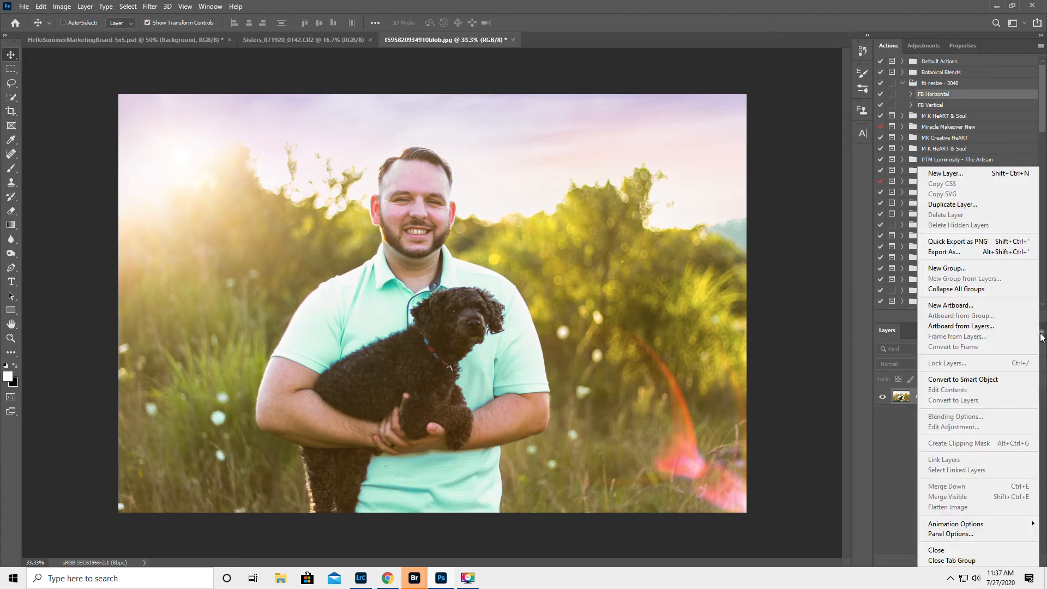
{"action": "left_click", "coordinate": [893, 461]}
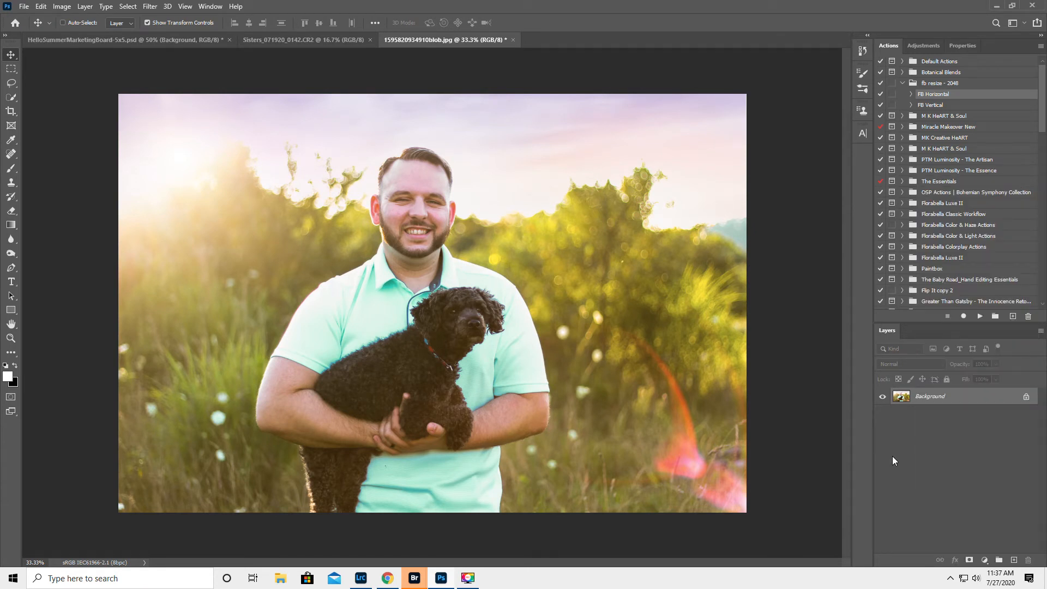
- Run the Flourescent Fingers action from the Meshelle Designer Set on the flattened photo
{"action": "scroll", "coordinate": [936, 152], "scroll_direction": "down", "scroll_amount": 1}
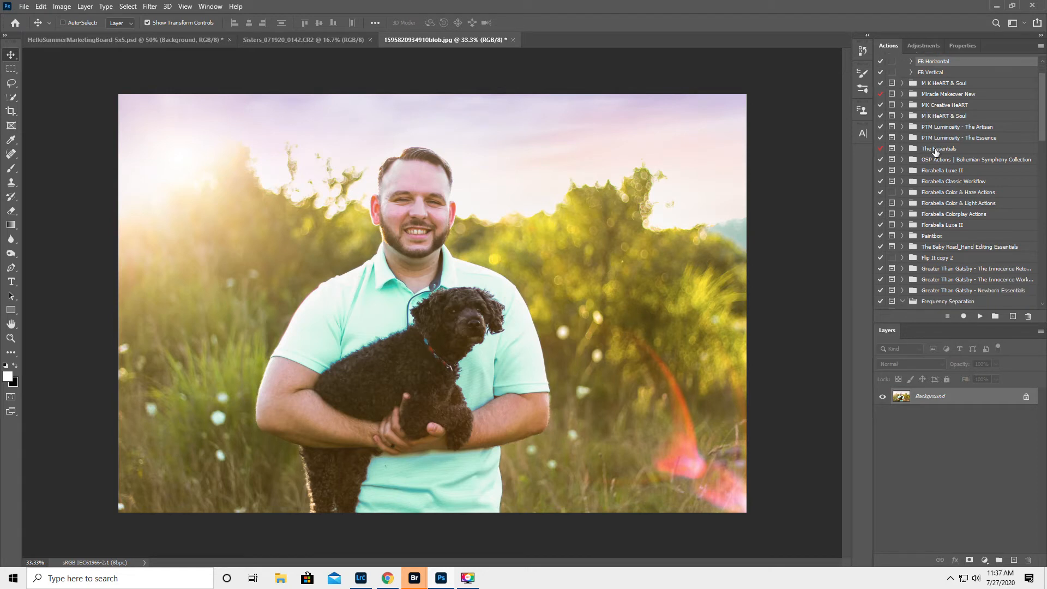
{"action": "scroll", "coordinate": [935, 153], "scroll_direction": "down", "scroll_amount": 3}
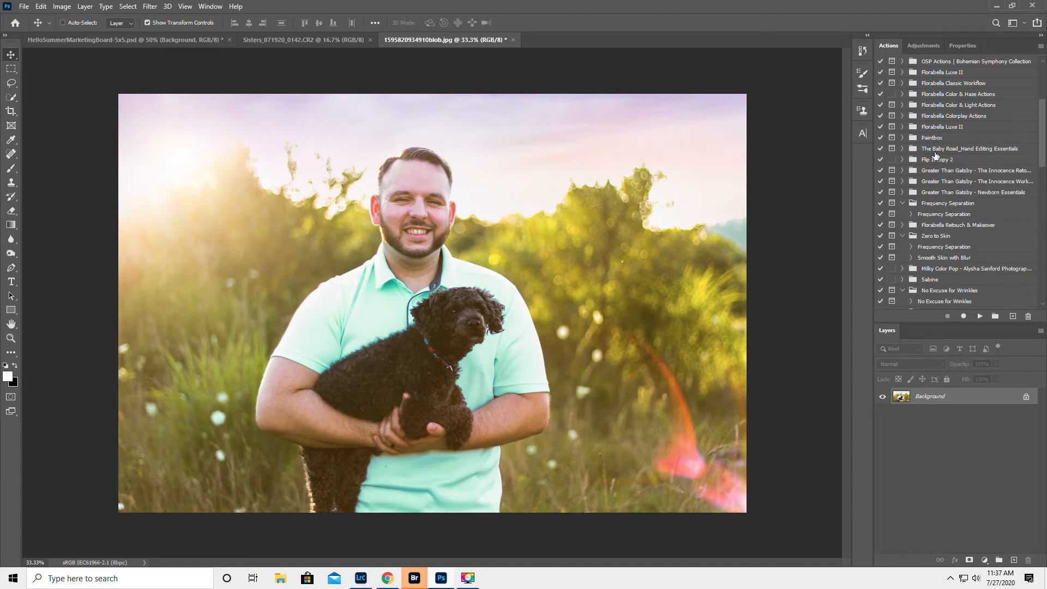
{"action": "scroll", "coordinate": [936, 157], "scroll_direction": "down", "scroll_amount": 1}
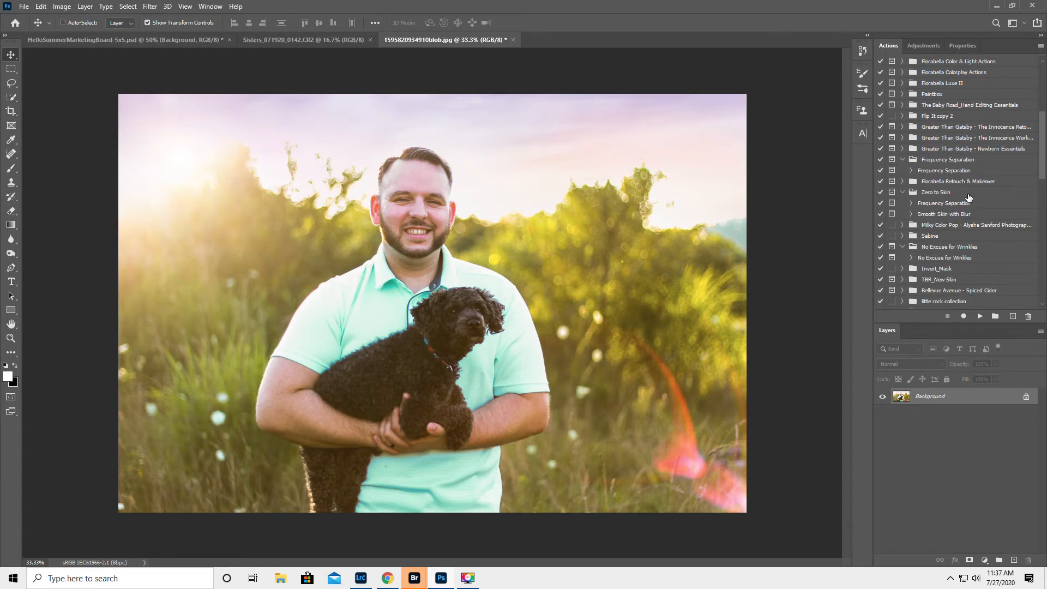
{"action": "scroll", "coordinate": [967, 202], "scroll_direction": "down", "scroll_amount": 2}
{"action": "scroll", "coordinate": [966, 201], "scroll_direction": "down", "scroll_amount": 1}
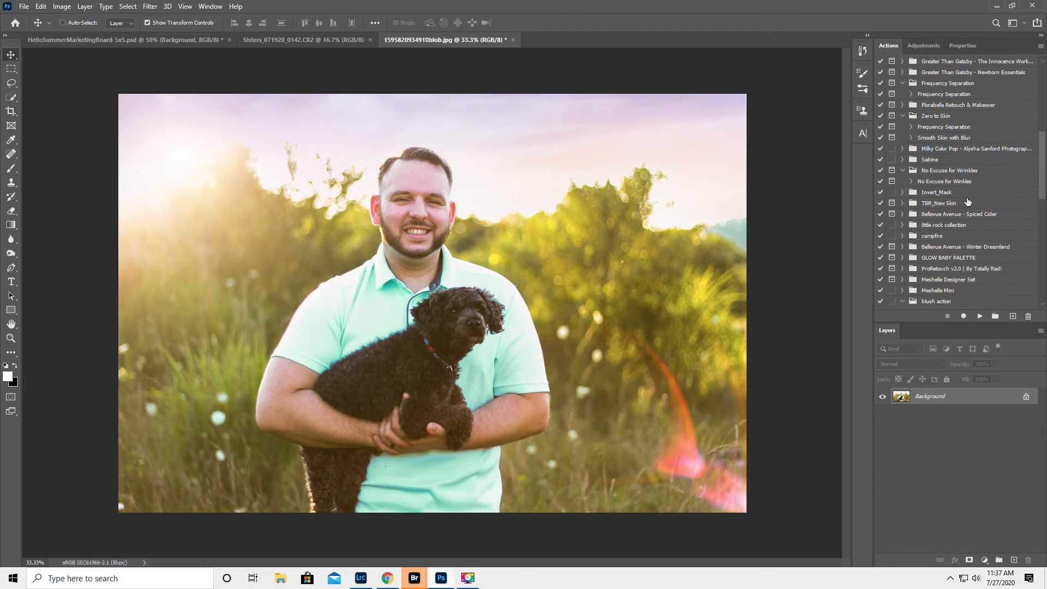
{"action": "left_click", "coordinate": [903, 279]}
{"action": "scroll", "coordinate": [961, 257], "scroll_direction": "down", "scroll_amount": 2}
{"action": "scroll", "coordinate": [961, 257], "scroll_direction": "down", "scroll_amount": 2}
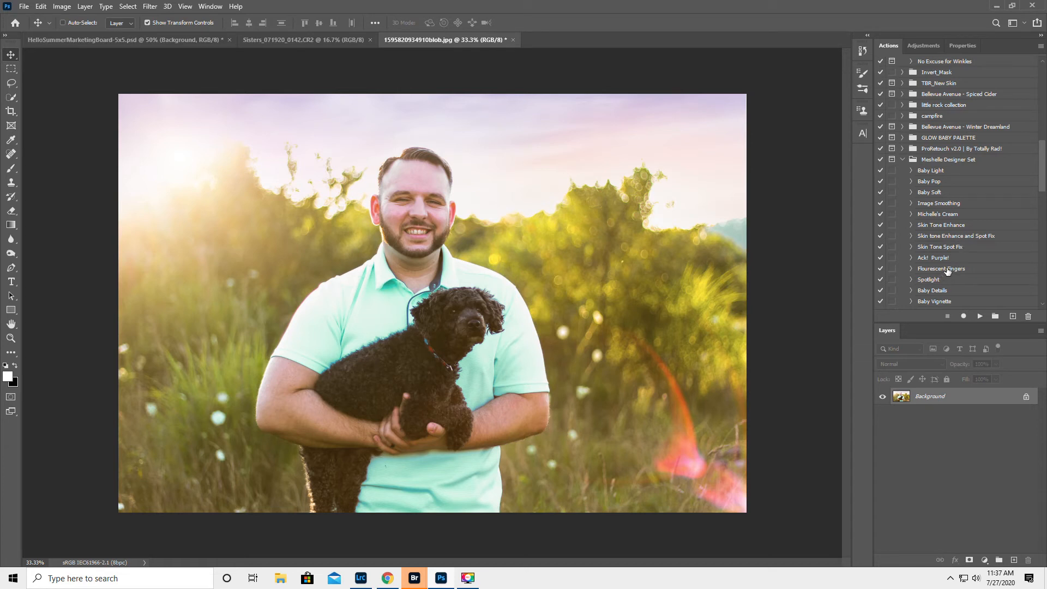
{"action": "left_click", "coordinate": [947, 270]}
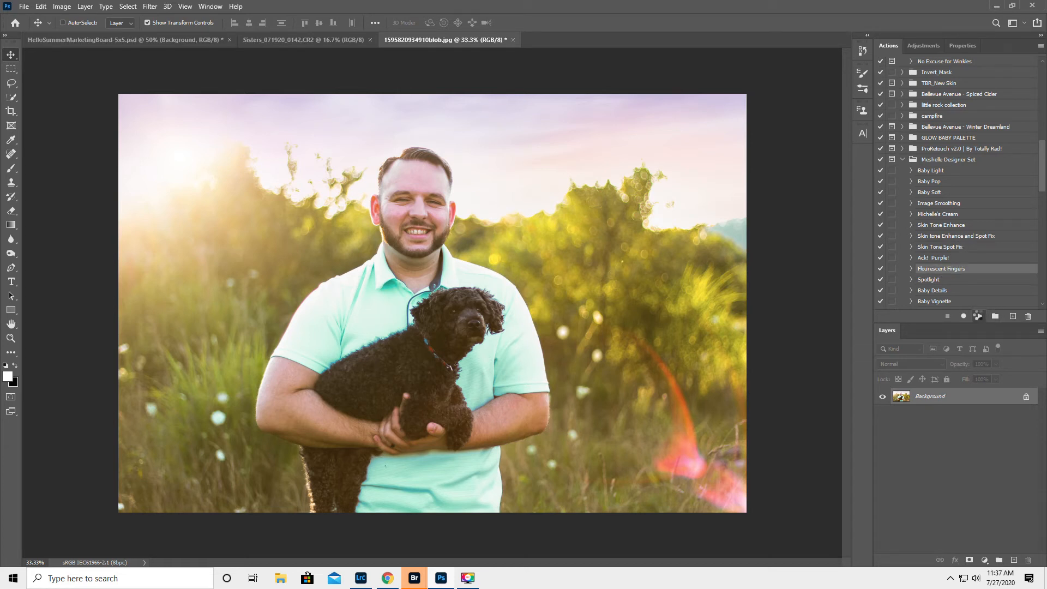
{"action": "left_click", "coordinate": [980, 317]}
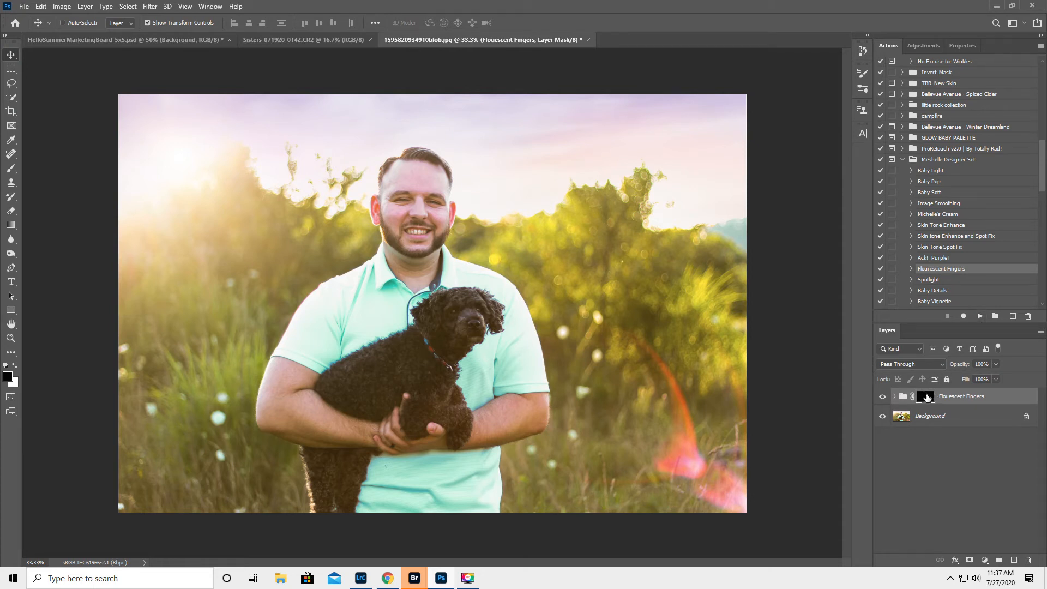
- Ready the Brush tool at 100% opacity with white as the foreground color, and shrink the brush to 60 px
{"action": "left_click", "coordinate": [12, 171]}
{"action": "left_click_drag", "start_coordinate": [214, 24], "coordinate": [242, 24]}
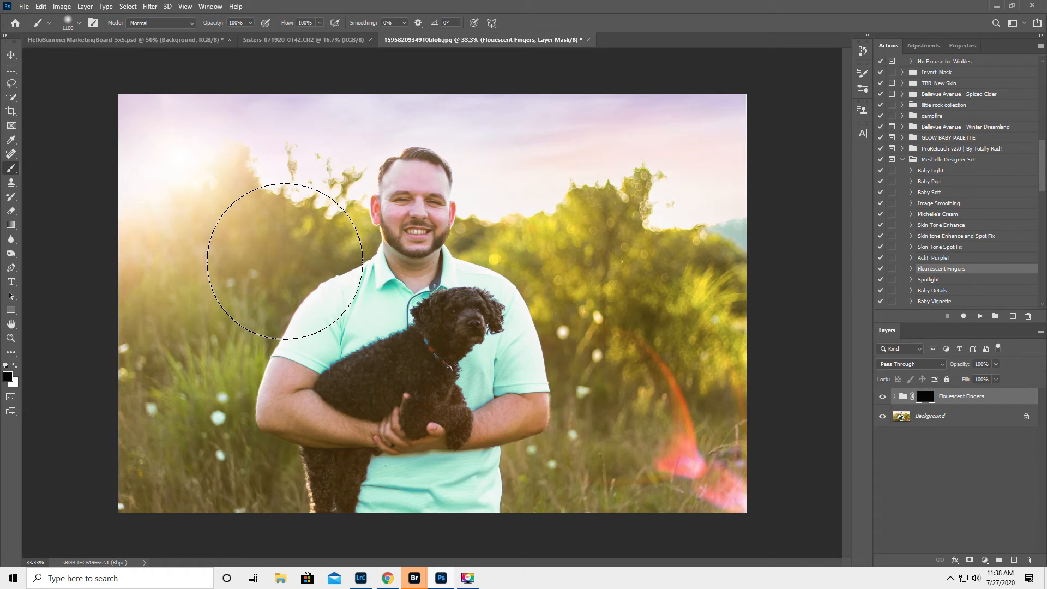
{"action": "key", "text": "x"}
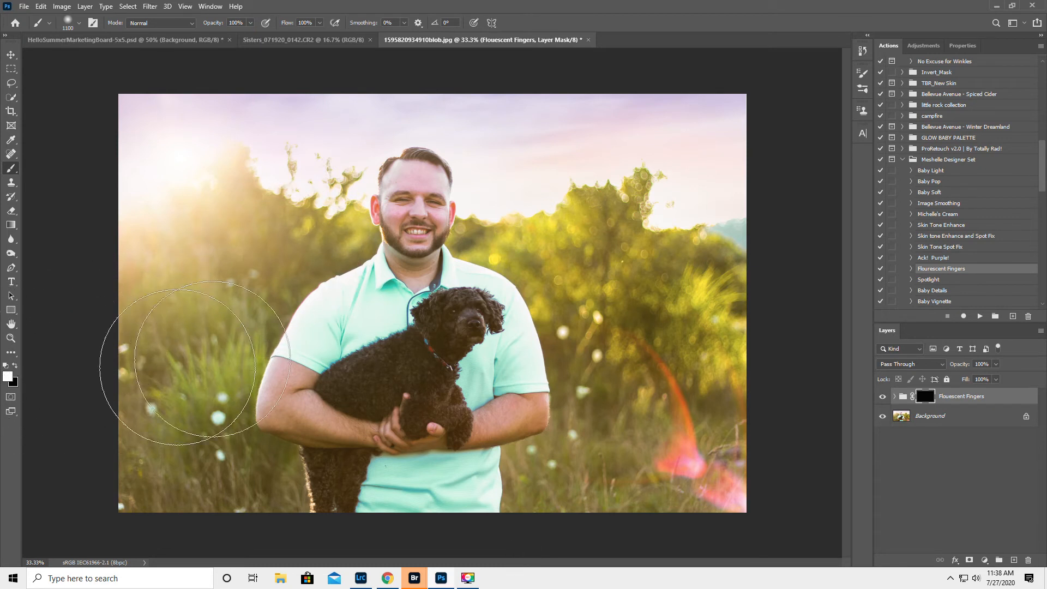
{"action": "key", "text": "bracketleft"}
{"action": "key", "text": "bracketleft"}
{"action": "key", "text": "bracketleft"}
{"action": "key", "text": "bracketleft"}
{"action": "key", "text": "bracketleft"}
{"action": "key", "text": "bracketleft"}
{"action": "key", "text": "bracketleft"}
{"action": "key", "text": "bracketleft"}
{"action": "key", "text": "bracketleft"}
{"action": "key", "text": "bracketleft"}
{"action": "key", "text": "bracketleft"}
{"action": "key", "text": "bracketleft"}
{"action": "key", "text": "bracketleft"}
{"action": "key", "text": "bracketleft"}
{"action": "key", "text": "bracketleft"}
{"action": "key", "text": "bracketleft"}
{"action": "key", "text": "bracketleft"}
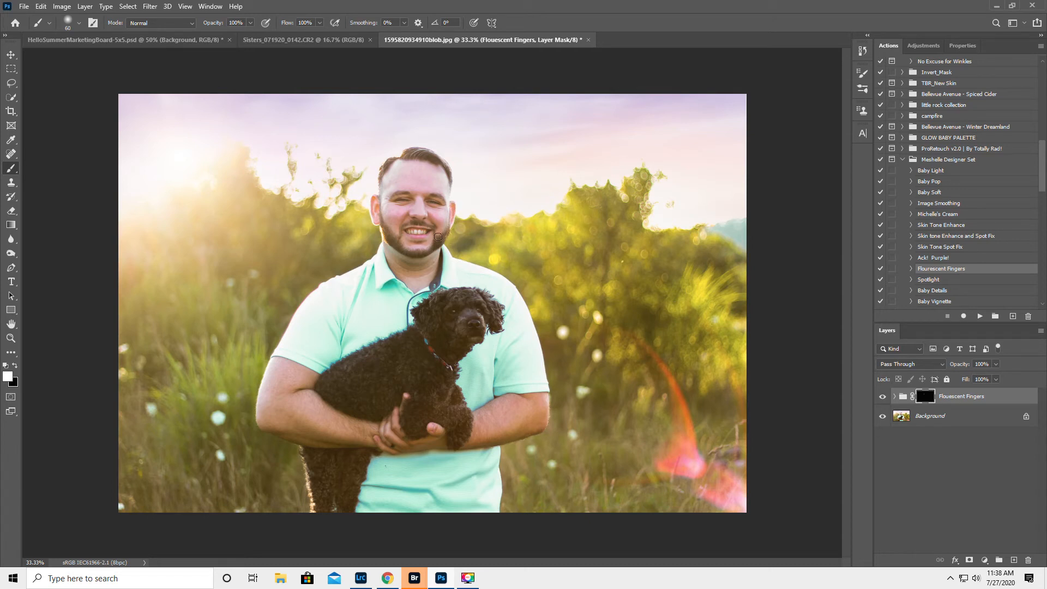
- Set the brush to 27% opacity and 175 px, and paint the effect onto the man's face on the Flourescent Fingers group mask
{"action": "key", "text": "2"}
{"action": "key", "text": "7"}
{"action": "key", "text": "bracketright"}
{"action": "key", "text": "bracketright"}
{"action": "key", "text": "bracketright"}
{"action": "key", "text": "bracketright"}
{"action": "key", "text": "bracketright"}
{"action": "key", "text": "bracketright"}
{"action": "key", "text": "bracketright"}
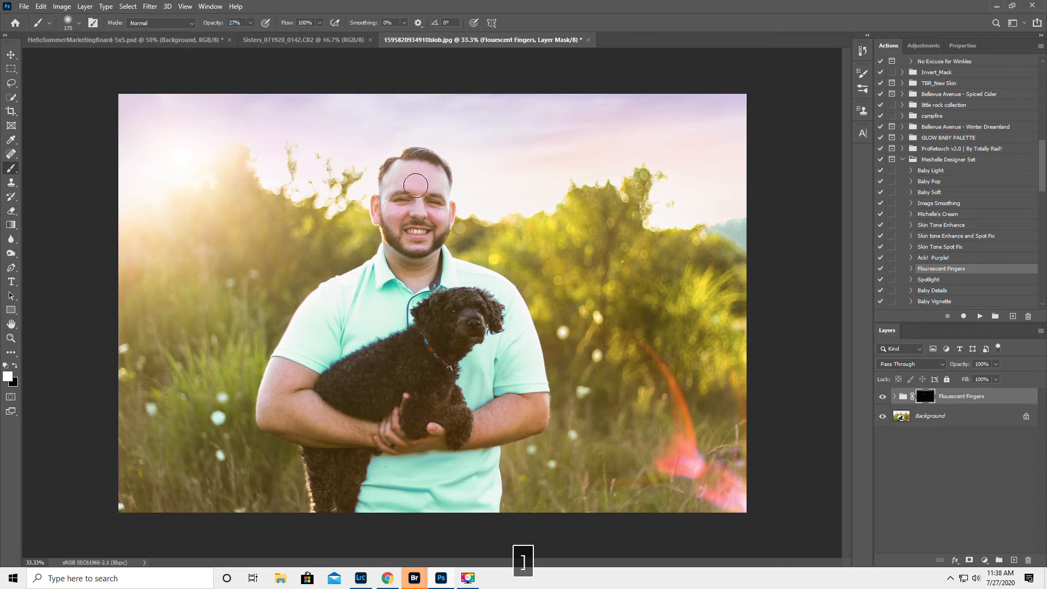
{"action": "mouse_move", "coordinate": [411, 186]}
{"action": "left_mouse_down"}
{"action": "mouse_move", "coordinate": [398, 214]}
{"action": "mouse_move", "coordinate": [435, 203]}
{"action": "mouse_move", "coordinate": [431, 174]}
{"action": "mouse_move", "coordinate": [413, 166]}
{"action": "mouse_move", "coordinate": [405, 169]}
{"action": "mouse_move", "coordinate": [424, 194]}
{"action": "mouse_move", "coordinate": [418, 252]}
{"action": "mouse_move", "coordinate": [404, 248]}
{"action": "mouse_move", "coordinate": [418, 247]}
{"action": "mouse_move", "coordinate": [432, 215]}
{"action": "mouse_move", "coordinate": [387, 212]}
{"action": "mouse_move", "coordinate": [420, 180]}
{"action": "left_mouse_up"}
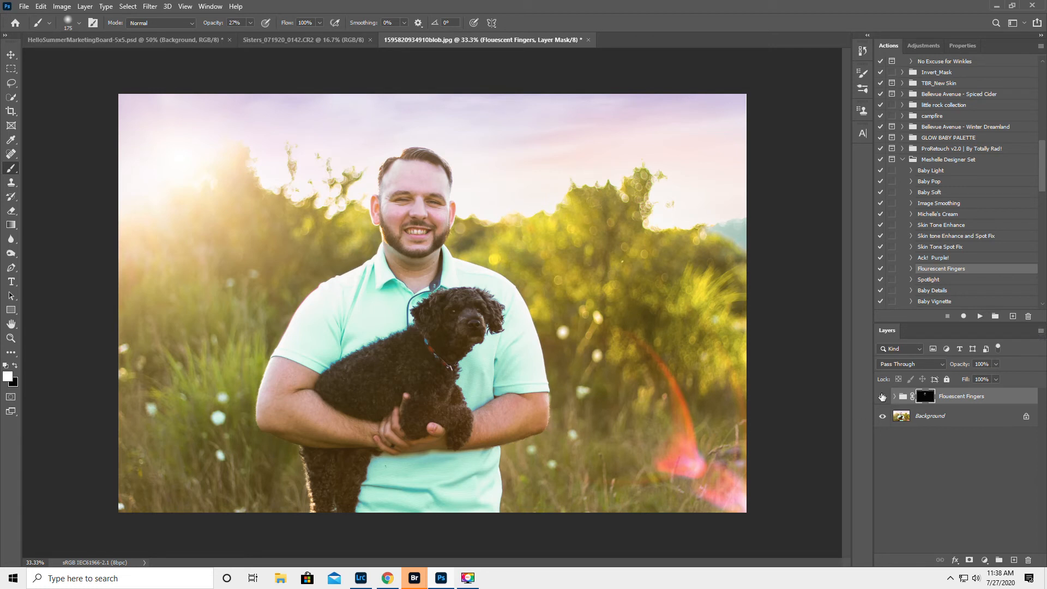
- Compare the photo with and without the Flourescent Fingers group, and flatten the image into a single layer
{"action": "left_click", "coordinate": [882, 398]}
{"action": "left_click_drag", "start_coordinate": [961, 369], "coordinate": [950, 370]}
{"action": "left_click", "coordinate": [883, 397]}
{"action": "left_click", "coordinate": [883, 398]}
{"action": "left_click", "coordinate": [1037, 334]}
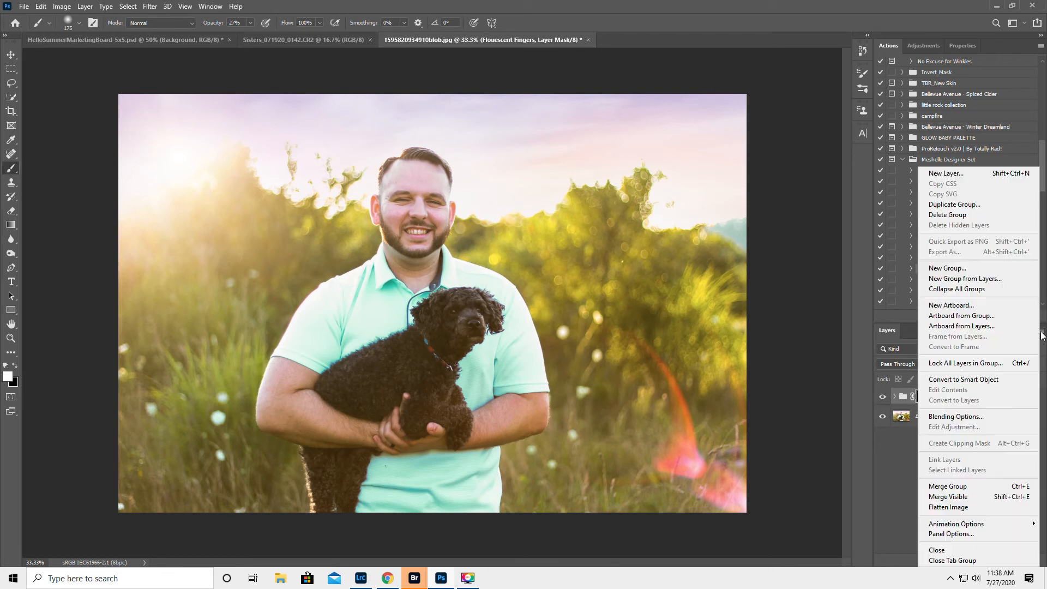
{"action": "left_click", "coordinate": [962, 507]}
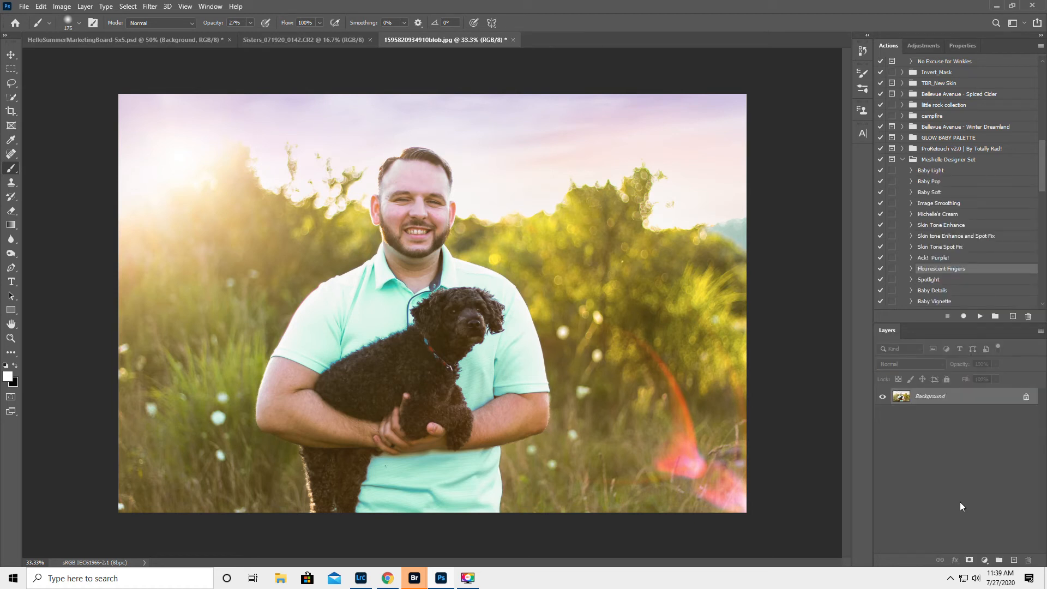